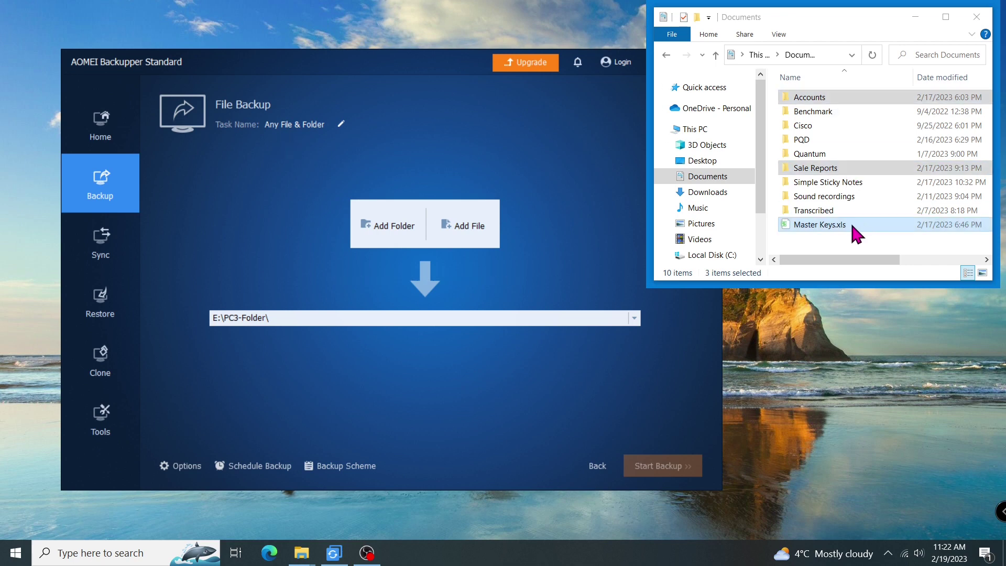
- Add the Accounts and Sale Reports folders as backup sources
{"action": "left_click", "coordinate": [408, 245]}
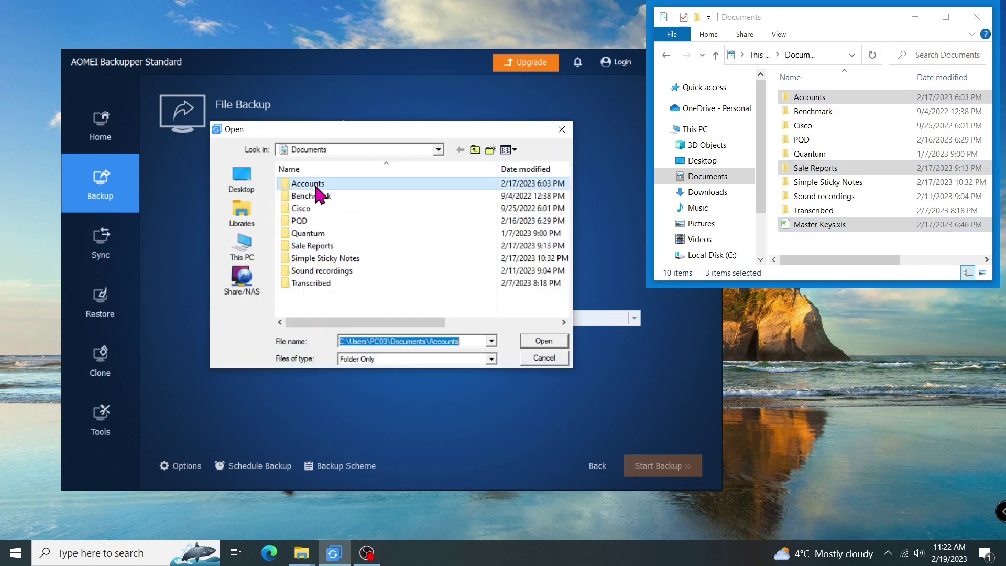
{"action": "left_click", "coordinate": [319, 185]}
{"action": "left_click", "coordinate": [544, 340]}
{"action": "left_click", "coordinate": [419, 201]}
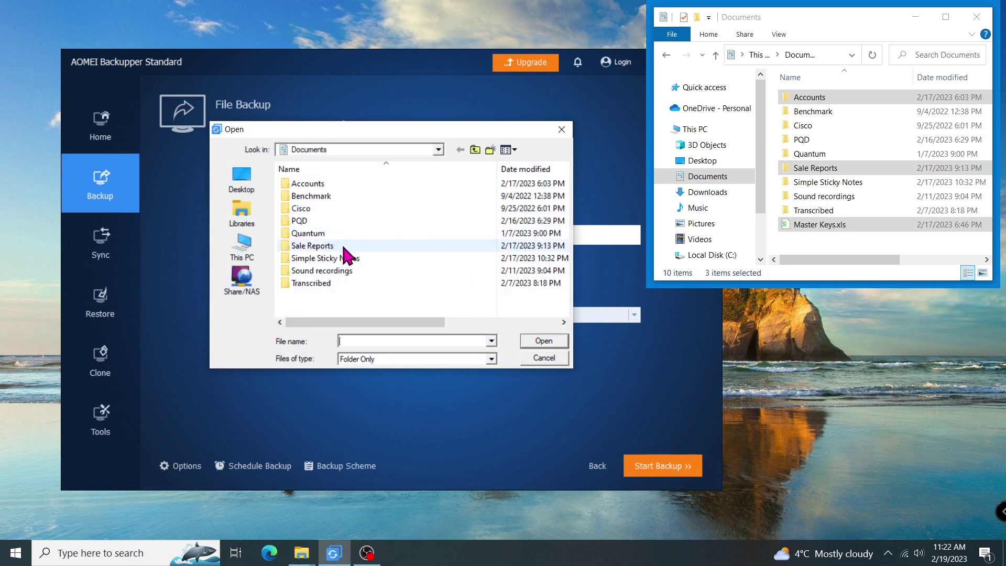
{"action": "left_click", "coordinate": [325, 245]}
{"action": "left_click", "coordinate": [544, 340]}
- Add the Master Keys.xls file as a third backup source
{"action": "left_click", "coordinate": [457, 201]}
{"action": "left_click", "coordinate": [449, 221]}
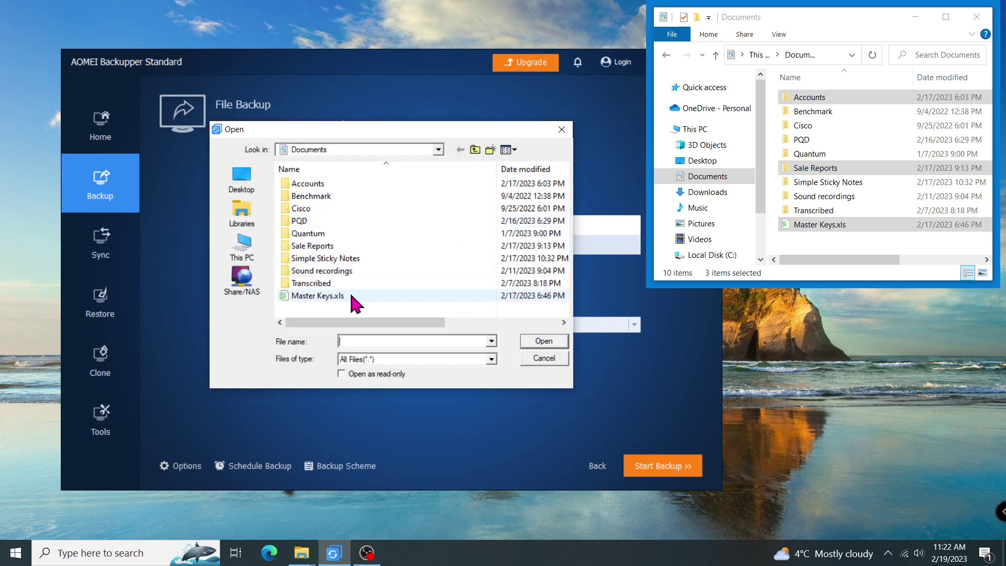
{"action": "left_click", "coordinate": [346, 296]}
{"action": "left_click", "coordinate": [539, 341]}
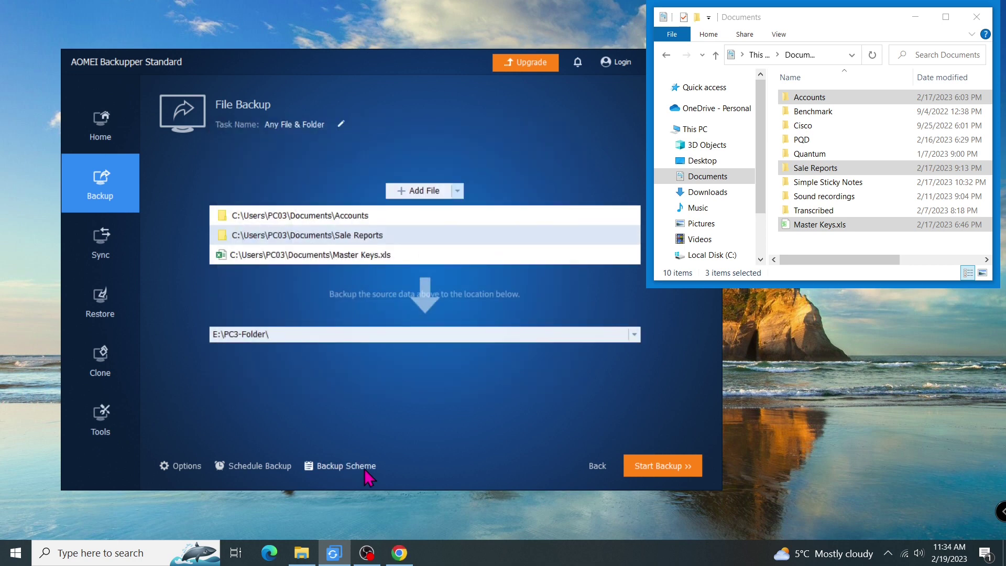
- Review the backup scheme methods and schedule frequency options, then cancel without saving
{"action": "left_click", "coordinate": [364, 467]}
{"action": "left_click", "coordinate": [371, 136]}
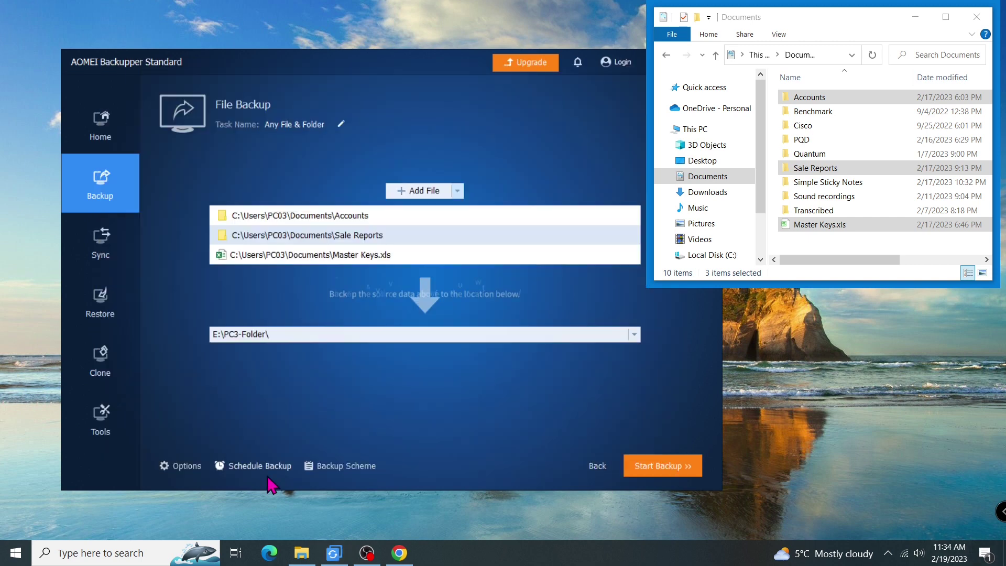
{"action": "left_click", "coordinate": [270, 467]}
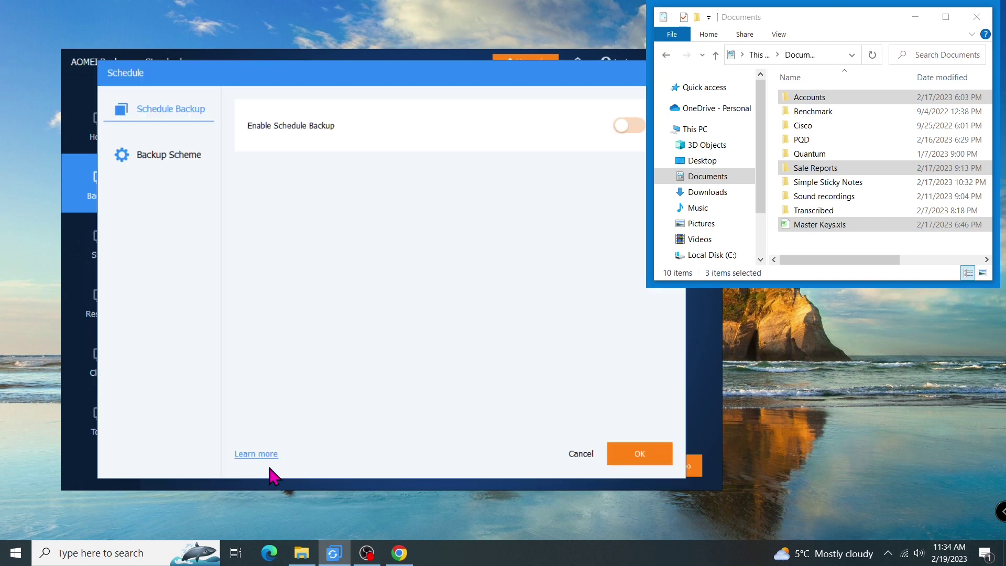
{"action": "left_click", "coordinate": [636, 126]}
{"action": "left_click", "coordinate": [362, 160]}
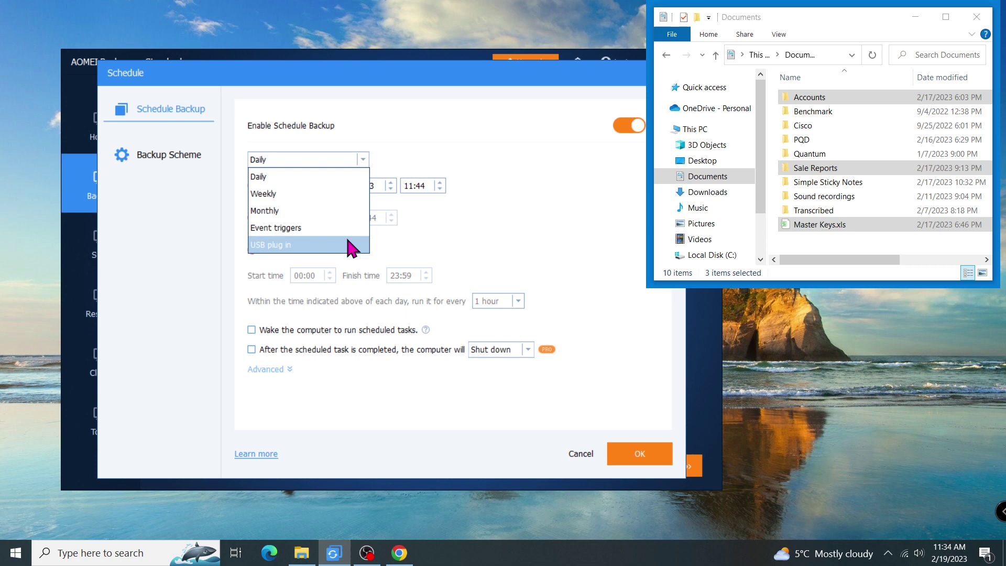
{"action": "left_click", "coordinate": [581, 456]}
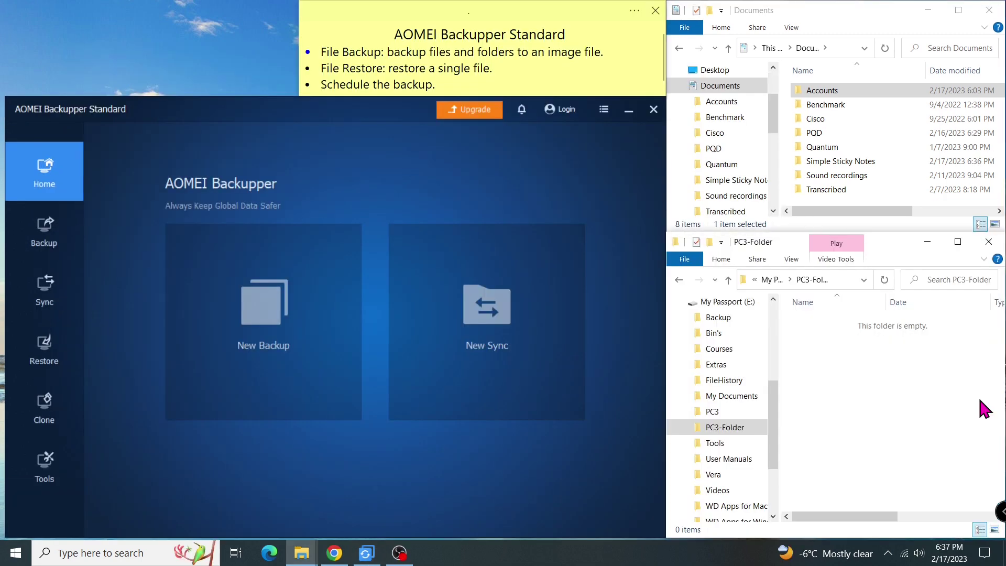
{"action": "left_click", "coordinate": [577, 32]}
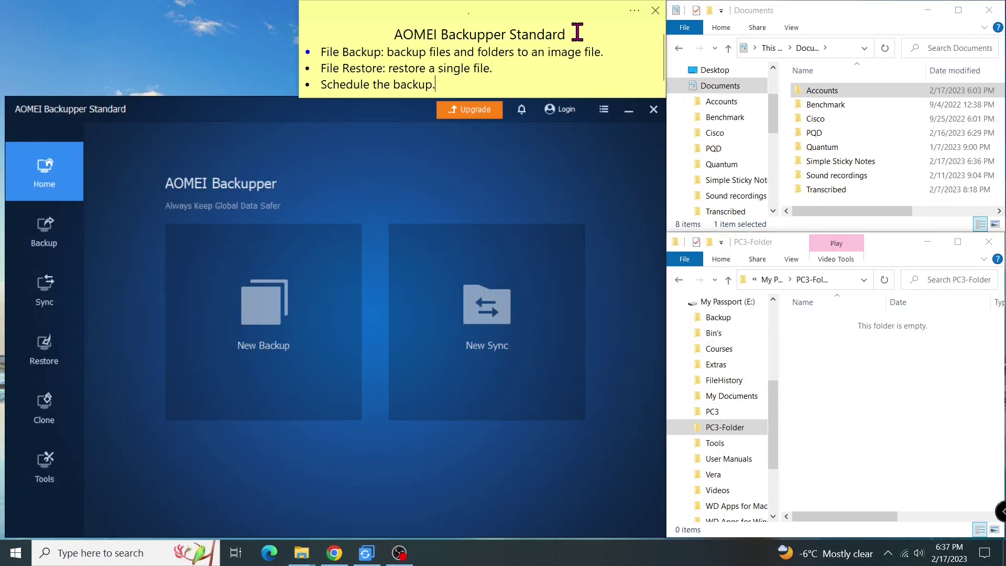
{"action": "left_click", "coordinate": [577, 31]}
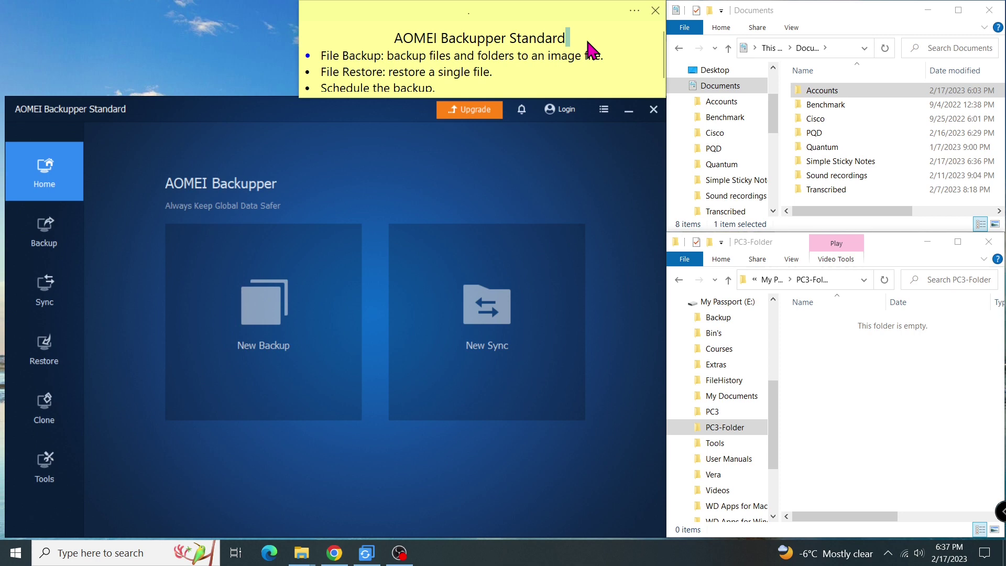
{"action": "scroll", "coordinate": [592, 50], "scroll_direction": "down", "scroll_amount": 1}
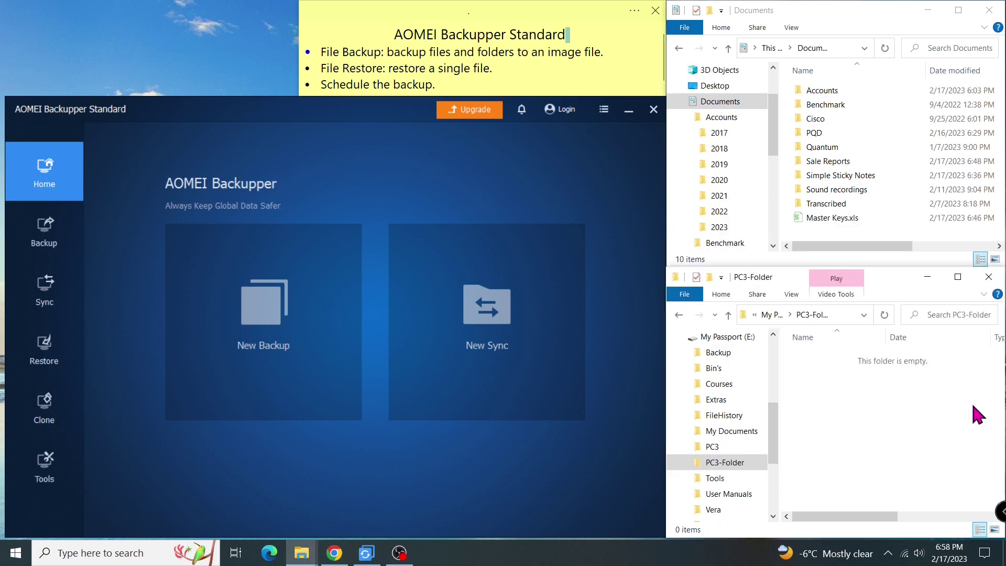
- Launch AOMEI Backupper via a taskbar search for 'AOM' and start a new File Backup
{"action": "left_click", "coordinate": [116, 548]}
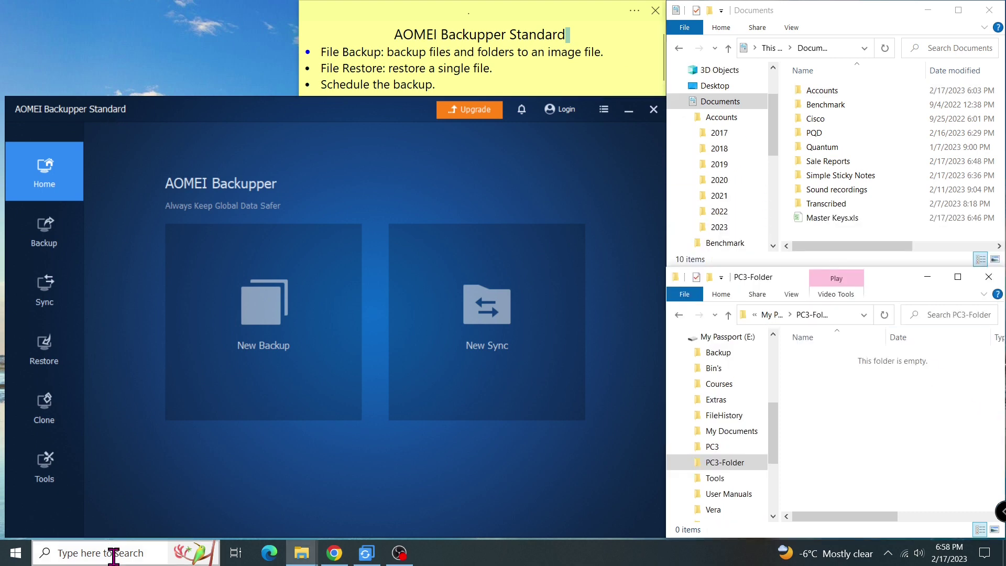
{"action": "type", "text": "AOM"}
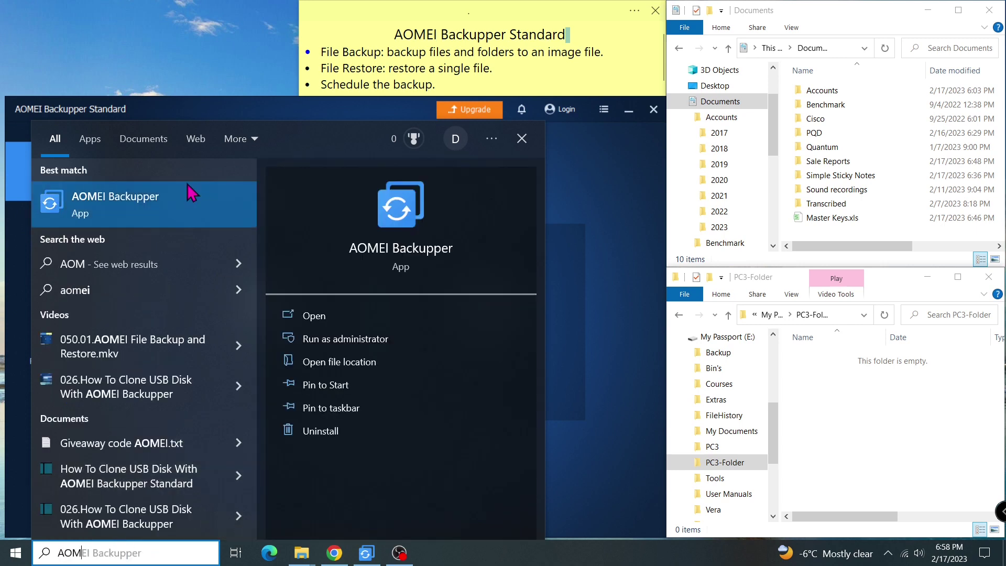
{"action": "left_click", "coordinate": [161, 212]}
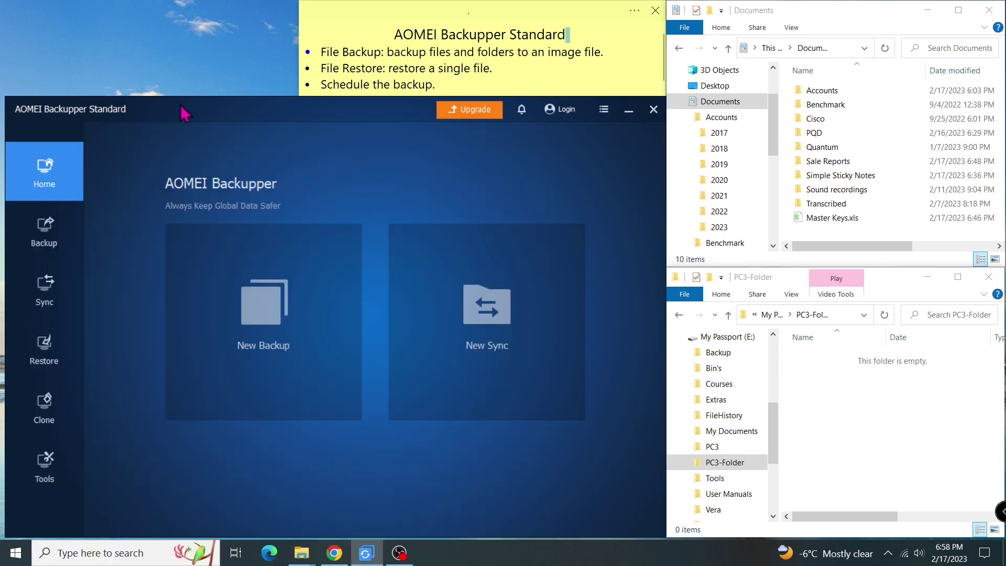
{"action": "left_click", "coordinate": [68, 244]}
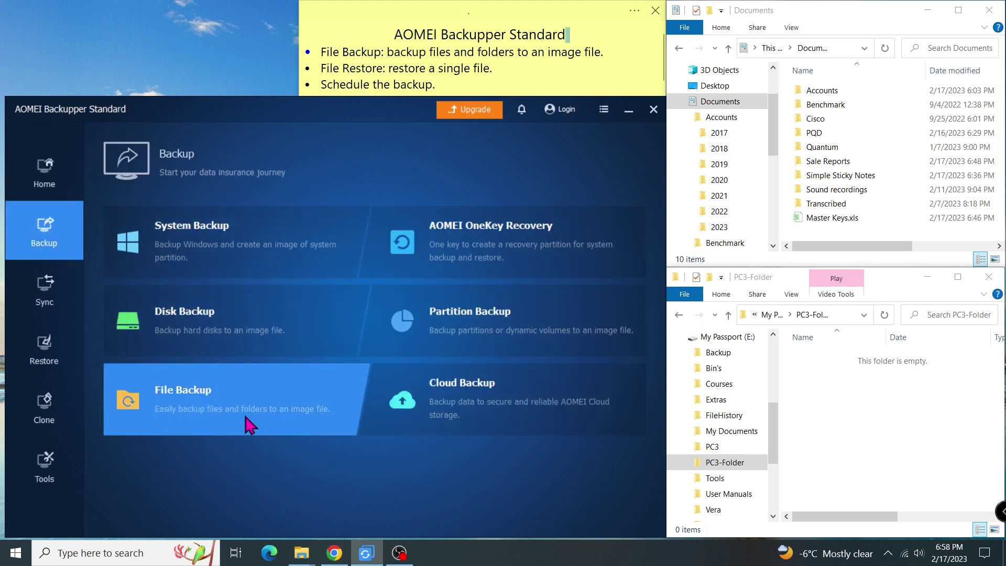
{"action": "left_click", "coordinate": [309, 419]}
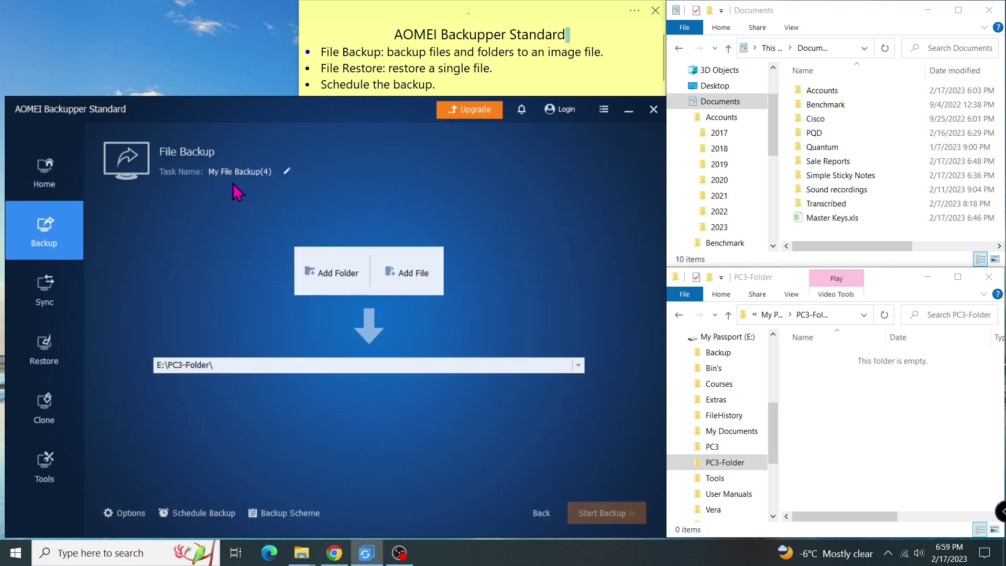
- Retype the backup task name as PC3-FinanceReports
{"action": "left_click", "coordinate": [287, 173]}
{"action": "key", "text": "ctrl+a"}
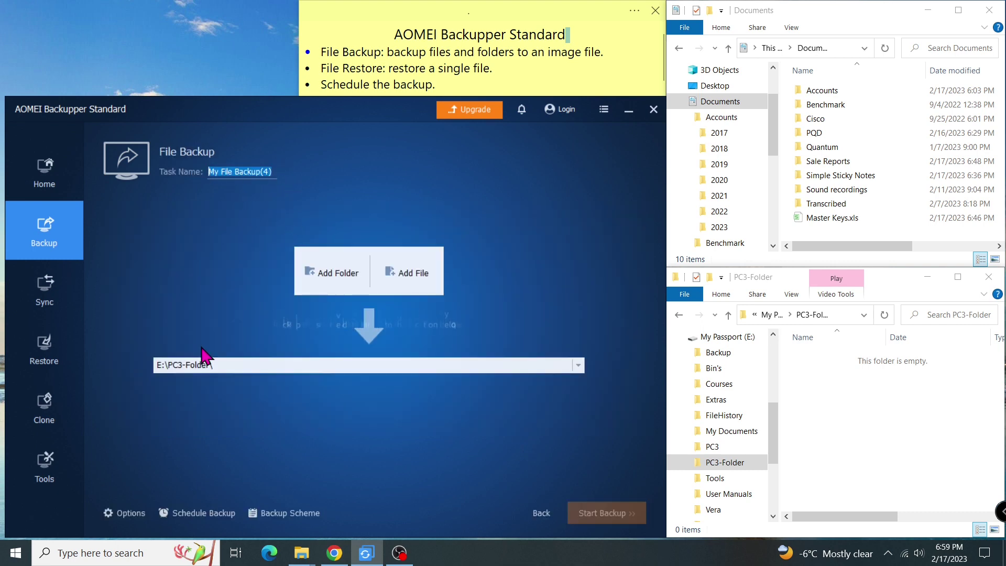
{"action": "type", "text": "PC3-F"}
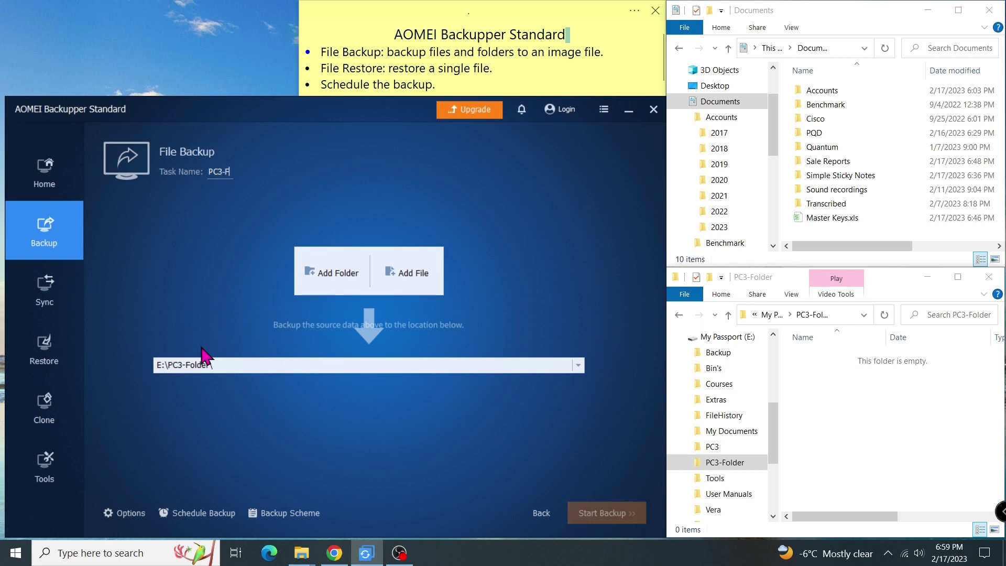
{"action": "type", "text": "inanceReports"}
- Commit the PC3-FinanceReports name and inspect Accounts, Sale Reports and Master Keys.xls in Documents
{"action": "left_click", "coordinate": [287, 194]}
{"action": "left_click_drag", "start_coordinate": [773, 111], "coordinate": [773, 119]}
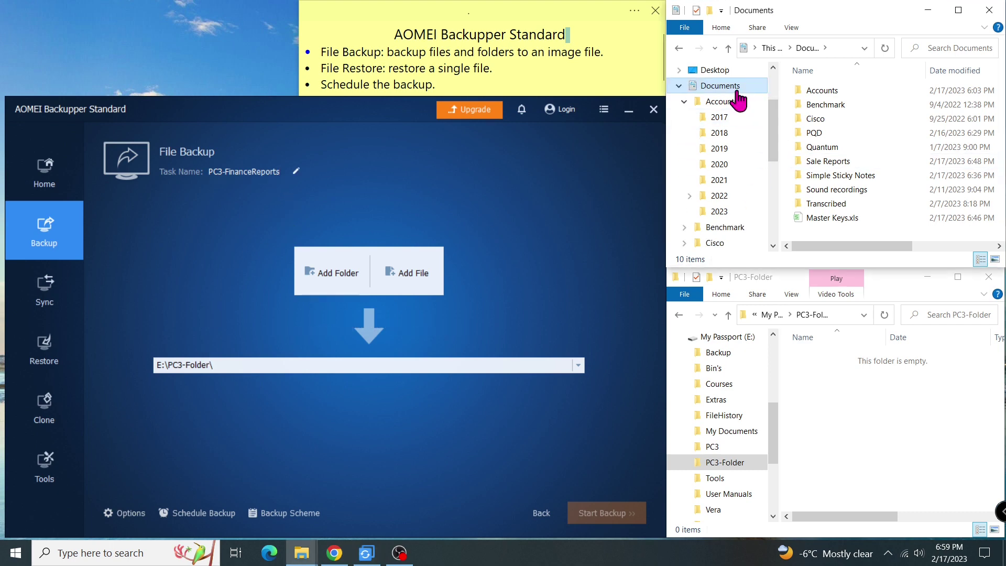
{"action": "left_click", "coordinate": [842, 92]}
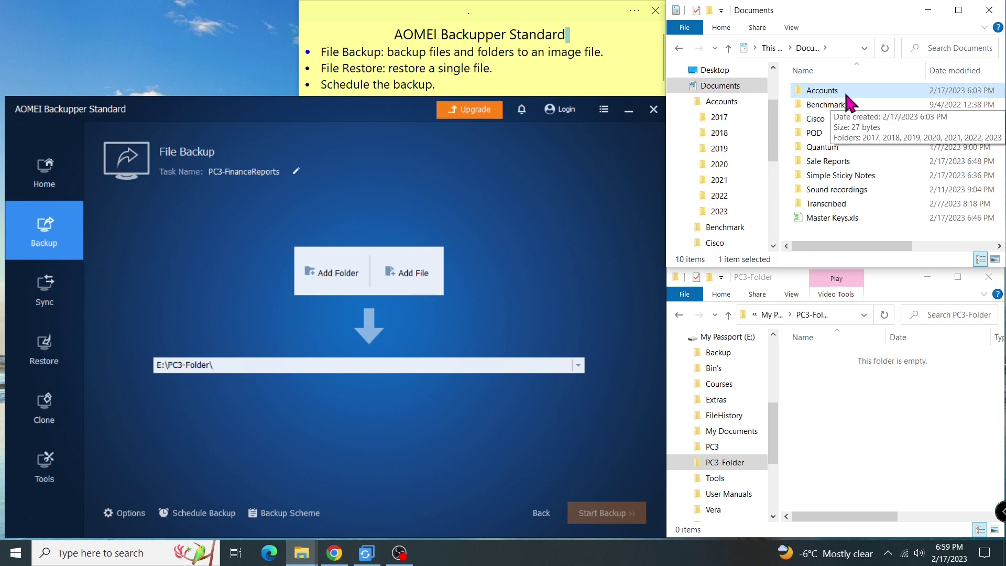
{"action": "left_click", "coordinate": [858, 163]}
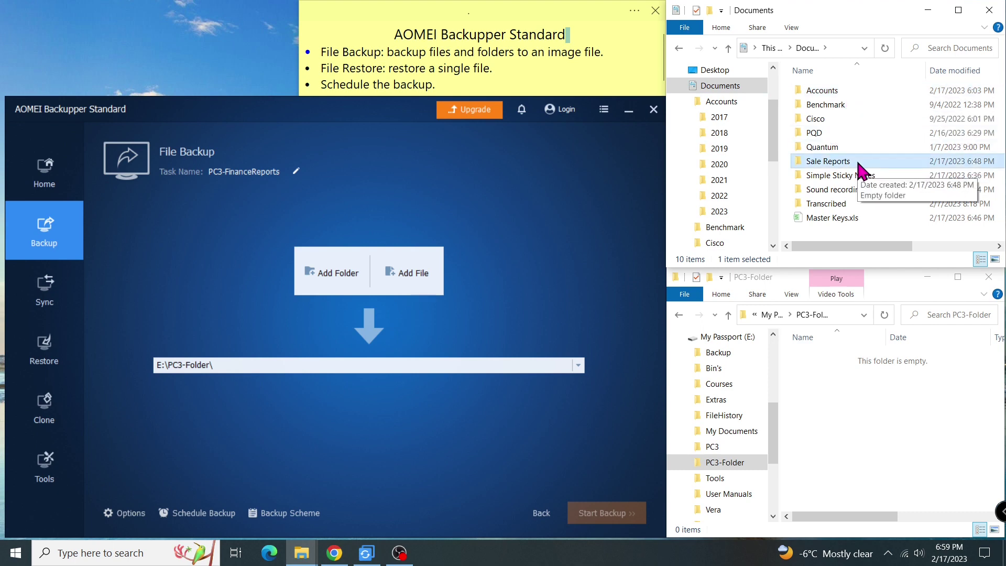
{"action": "left_click", "coordinate": [865, 217]}
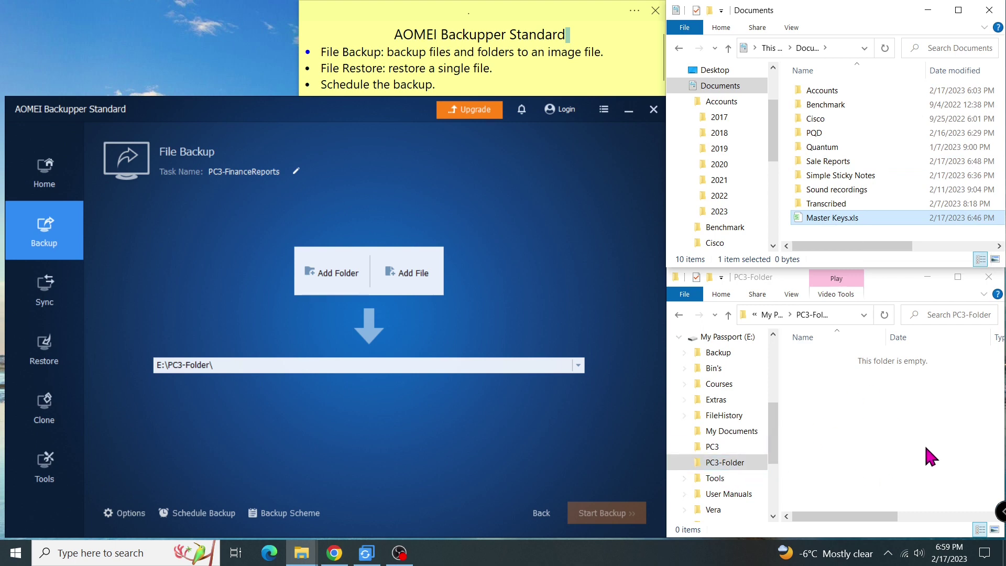
- Add the Accounts and Sale Reports folders as sources of the PC3-FinanceReports backup
{"action": "left_click", "coordinate": [347, 284]}
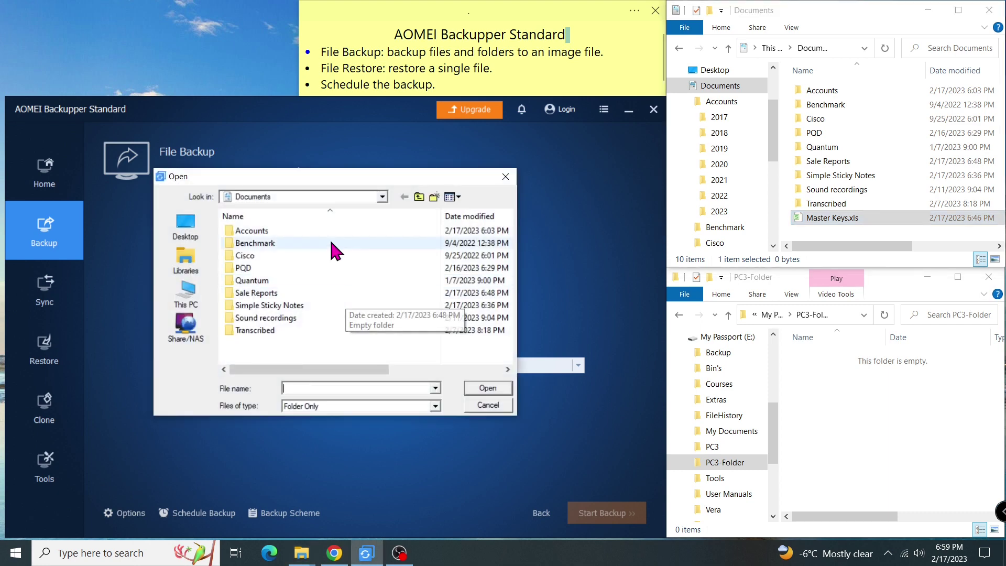
{"action": "left_click", "coordinate": [268, 231]}
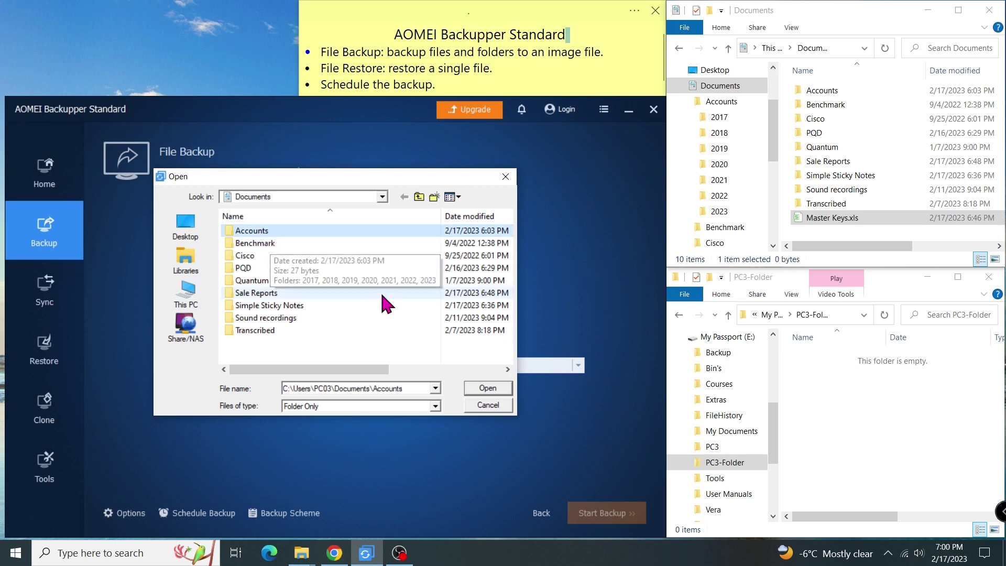
{"action": "left_click", "coordinate": [501, 388]}
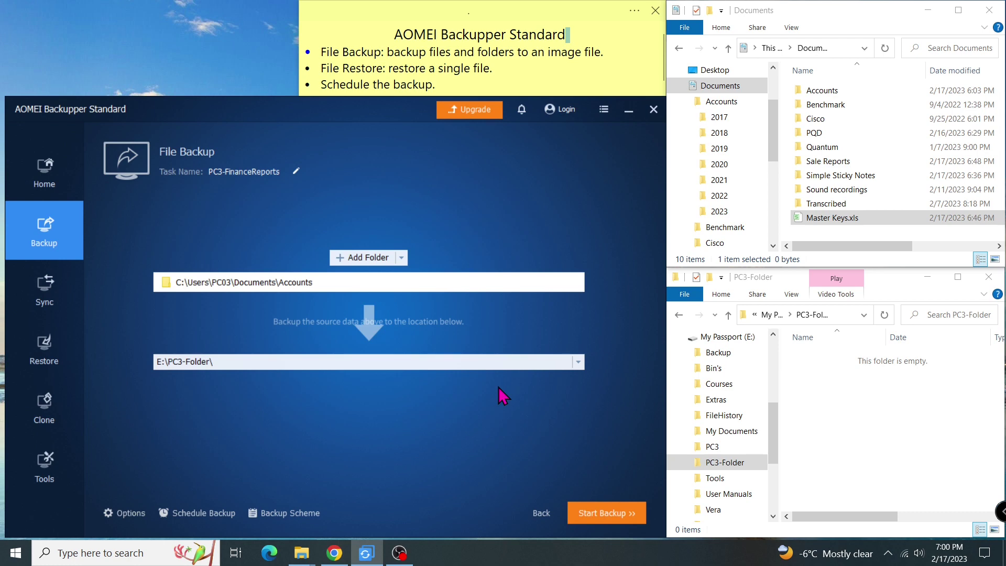
{"action": "left_click", "coordinate": [378, 261]}
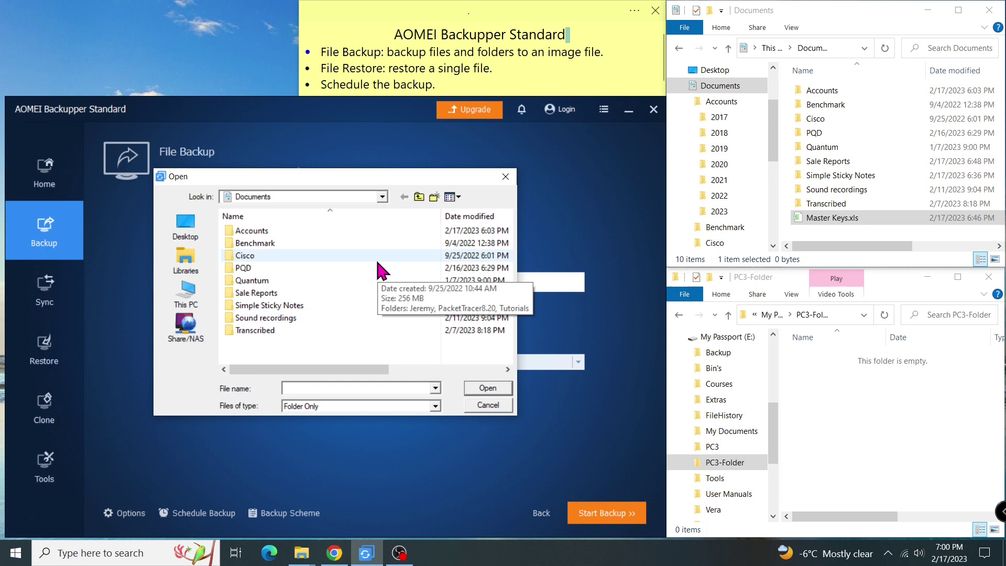
{"action": "left_click", "coordinate": [282, 294]}
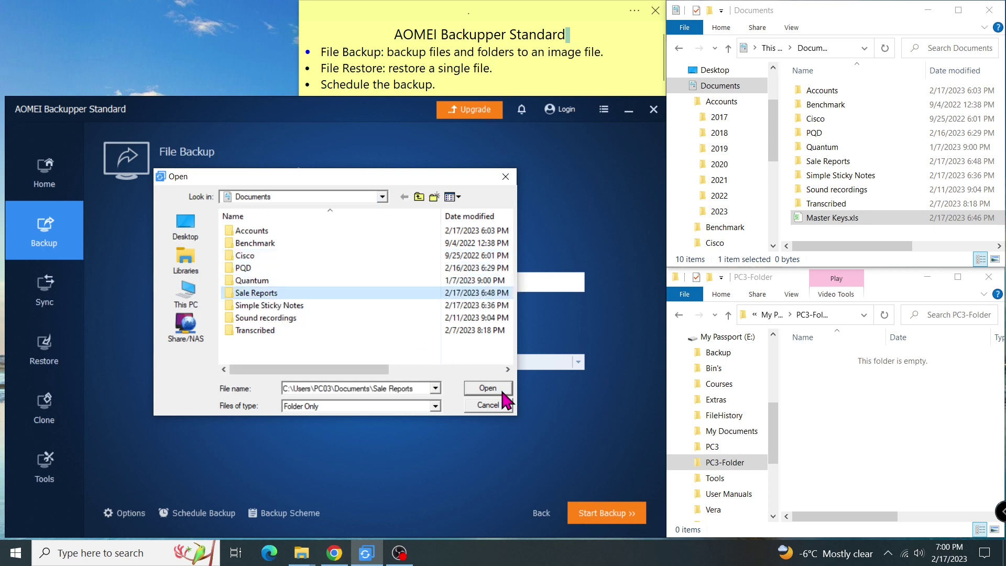
{"action": "left_click", "coordinate": [487, 388]}
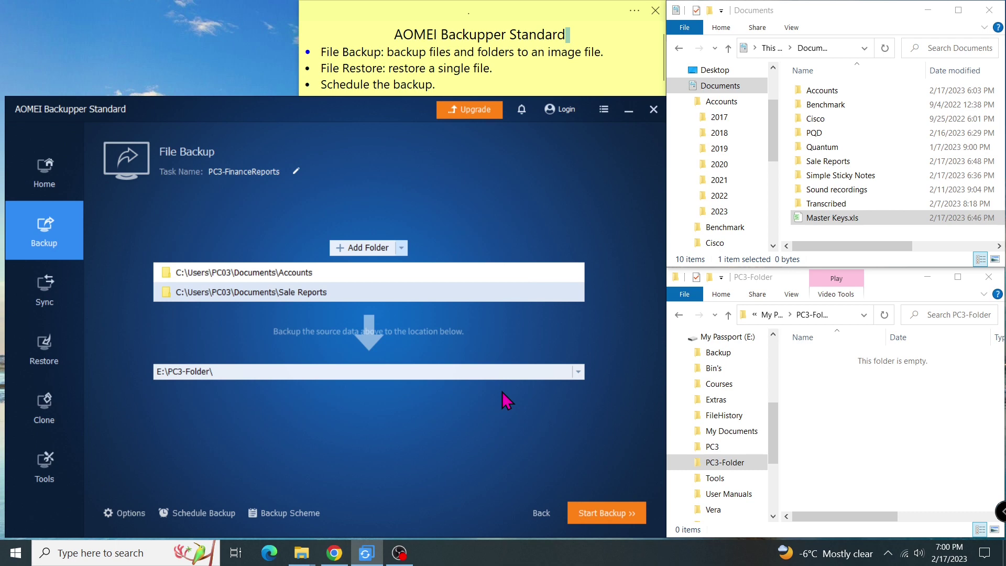
- Switch to Add File and add Master Keys.xls from Documents as the third source
{"action": "left_click", "coordinate": [401, 249]}
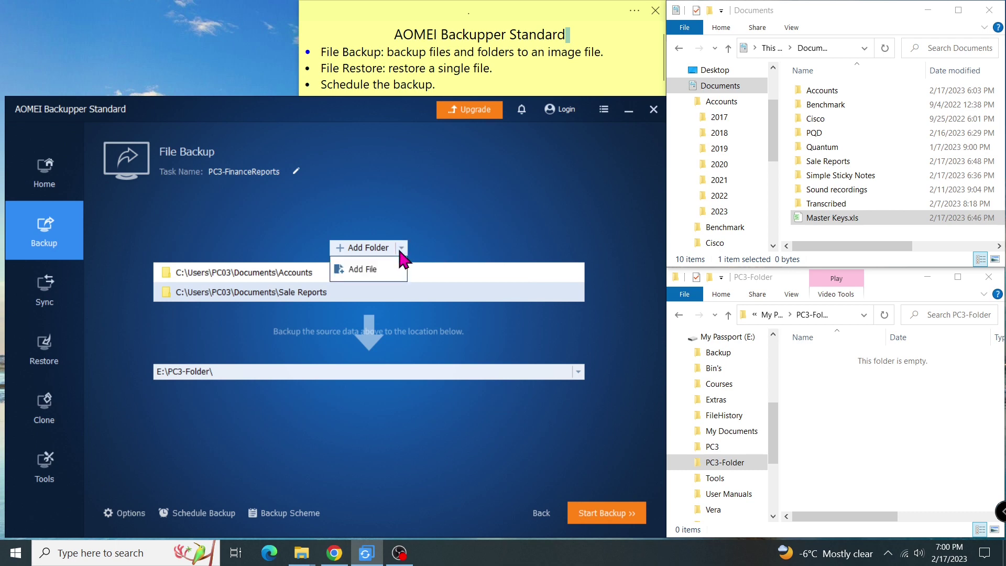
{"action": "left_click", "coordinate": [380, 270]}
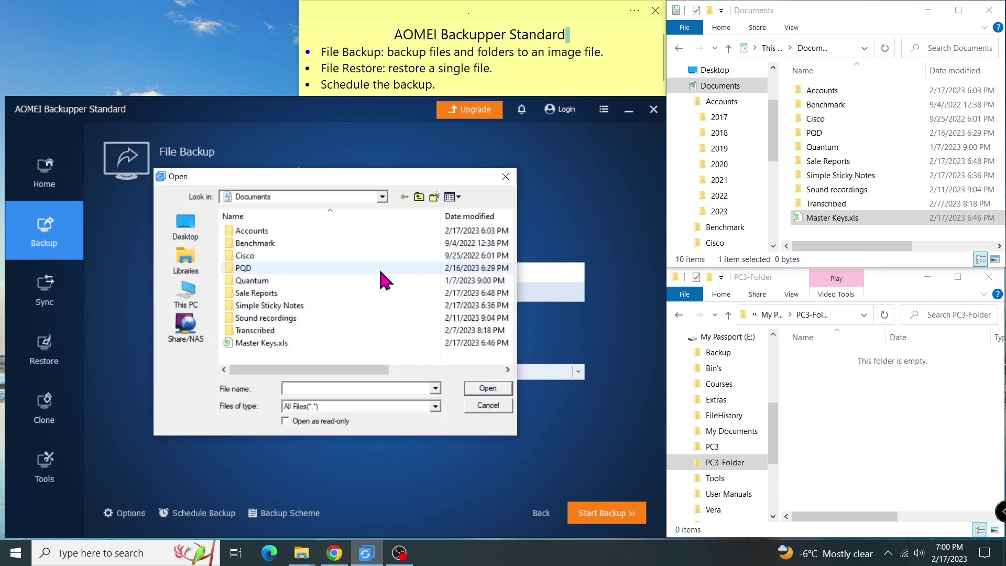
{"action": "left_click", "coordinate": [286, 351]}
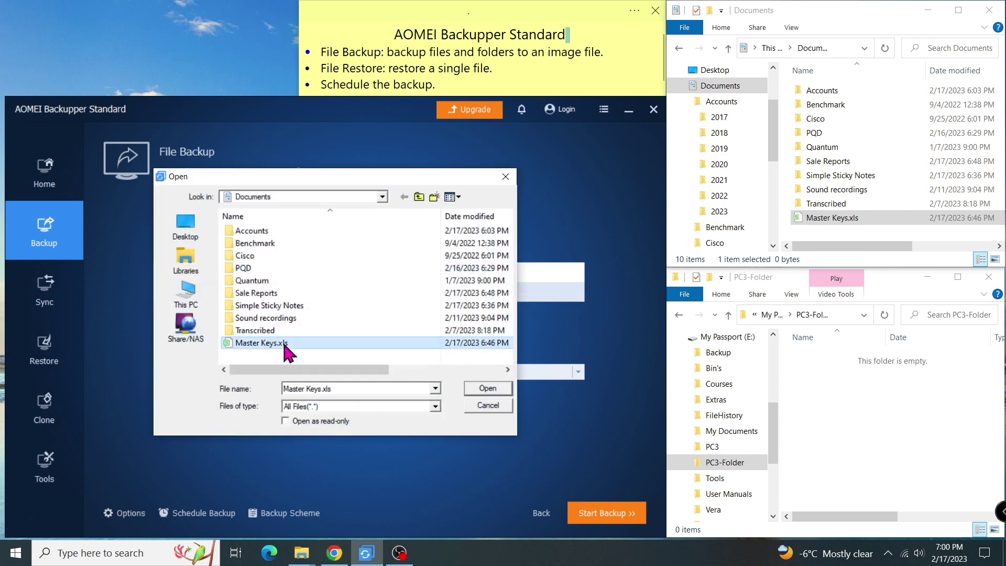
{"action": "left_click", "coordinate": [499, 390]}
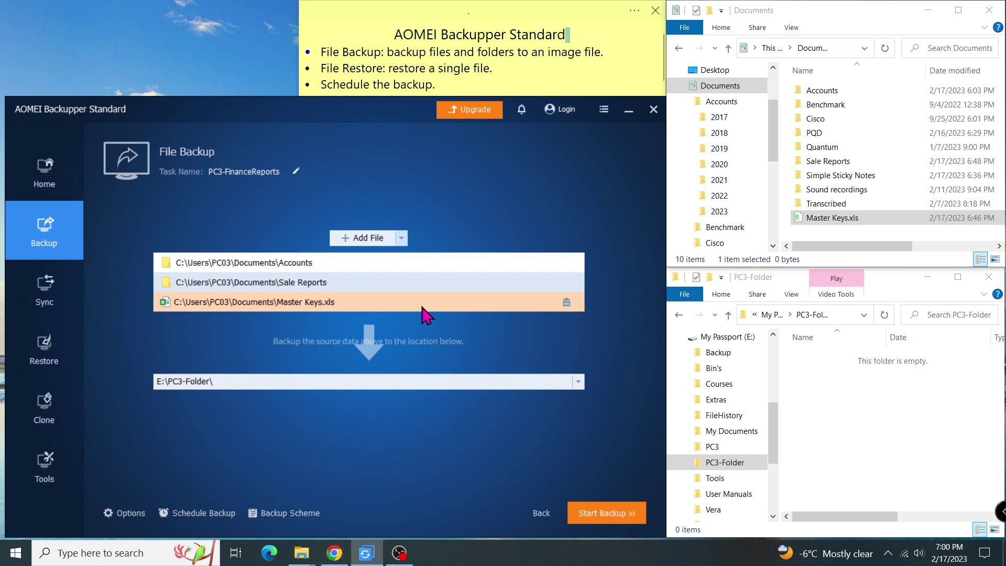
- Browse This PC to My Passport (E:) and choose PC3-Folder, making the destination E:\PC3-Folder
{"action": "left_click", "coordinate": [258, 380]}
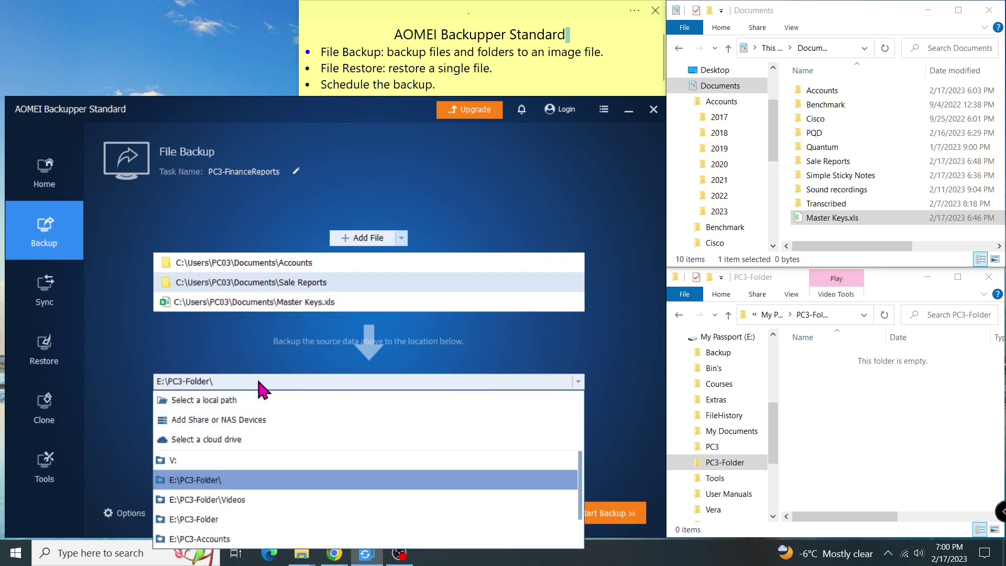
{"action": "left_click", "coordinate": [243, 398]}
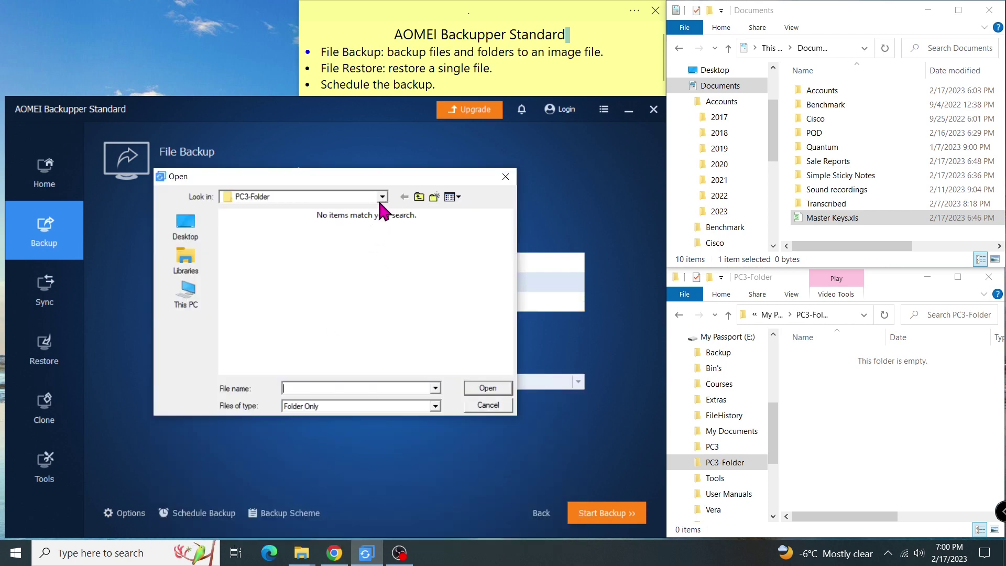
{"action": "left_click", "coordinate": [383, 197]}
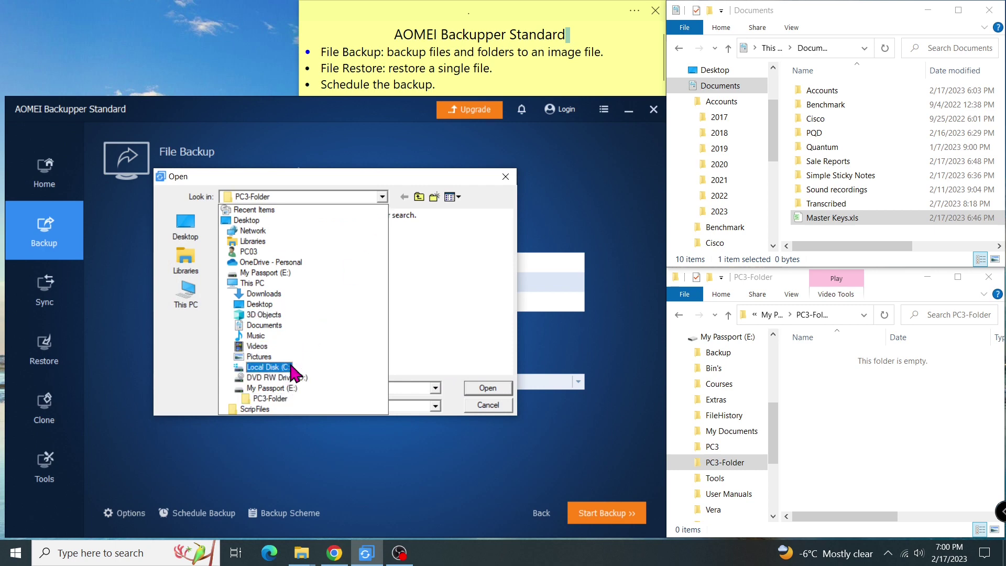
{"action": "left_click", "coordinate": [262, 283]}
{"action": "left_click", "coordinate": [320, 369]}
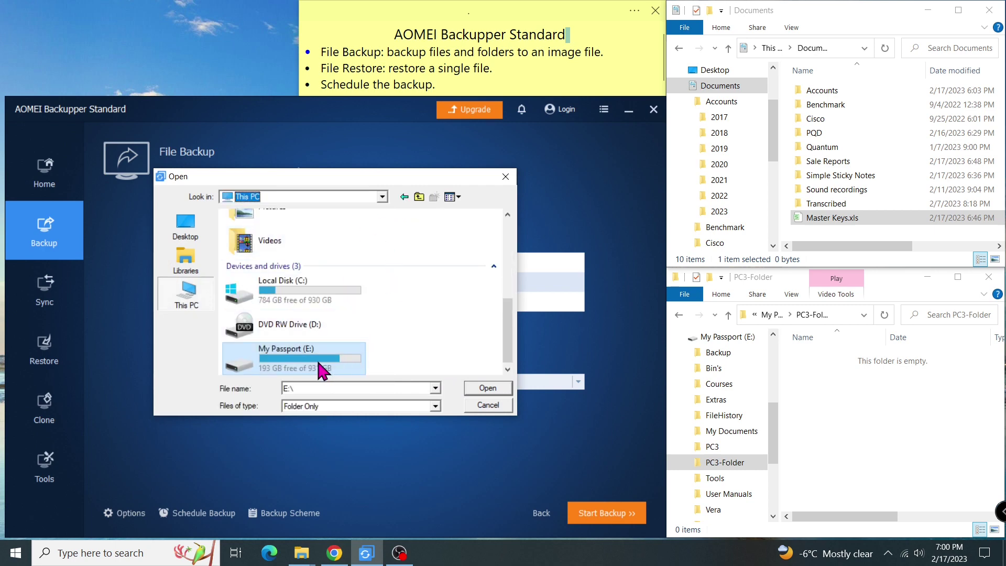
{"action": "double_click", "coordinate": [322, 370]}
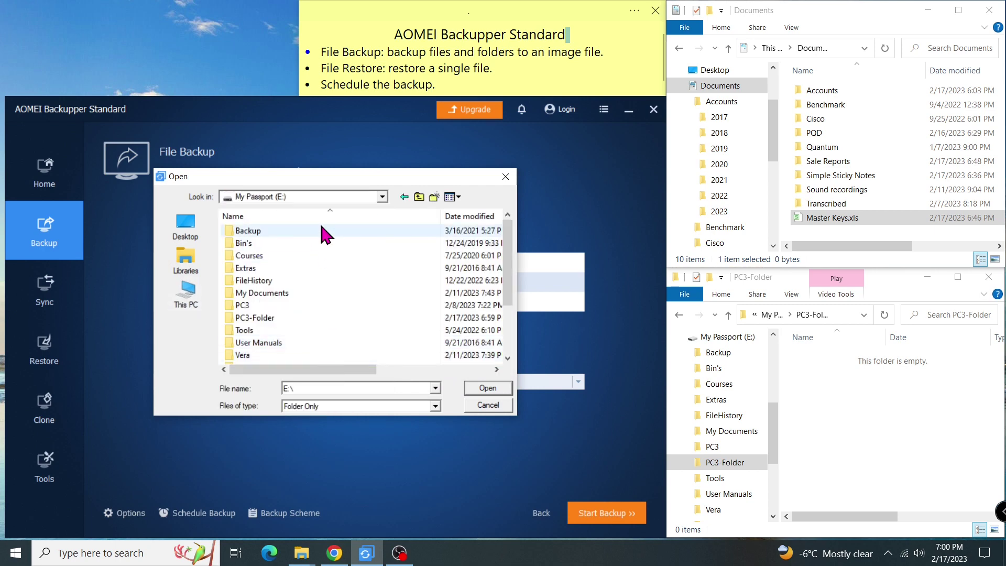
{"action": "left_click", "coordinate": [283, 318]}
{"action": "left_click", "coordinate": [488, 387]}
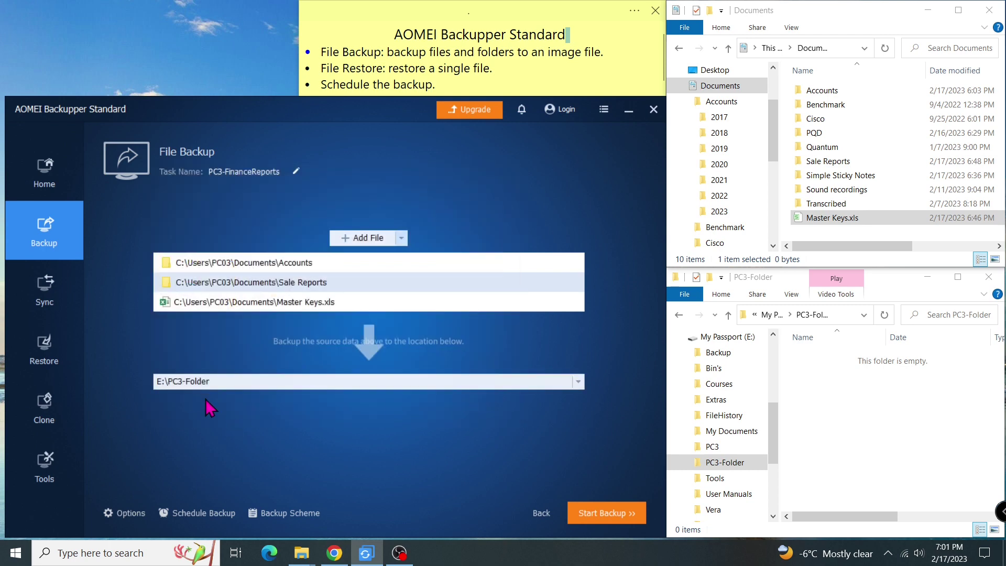
{"action": "left_click", "coordinate": [131, 513]}
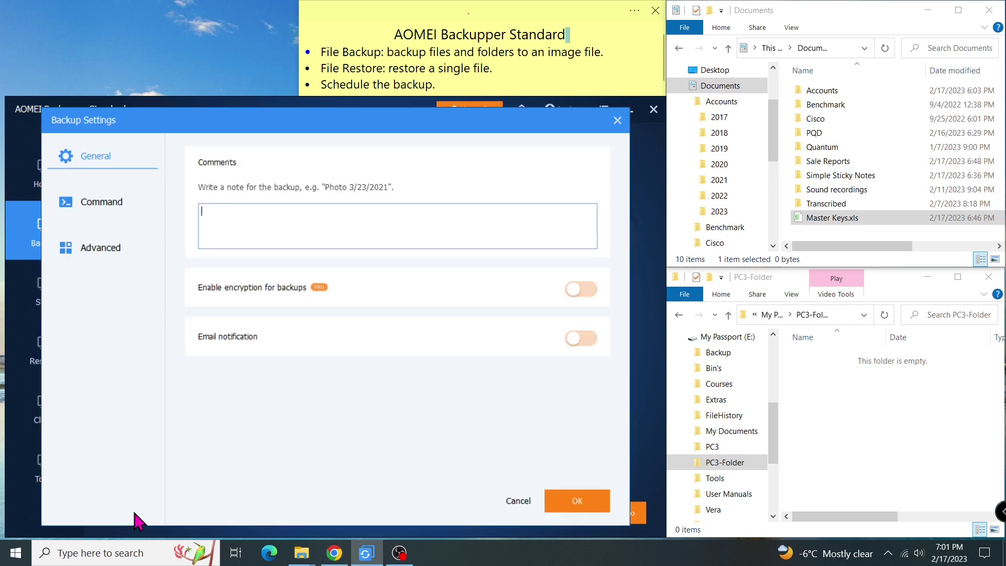
{"action": "left_click", "coordinate": [118, 256]}
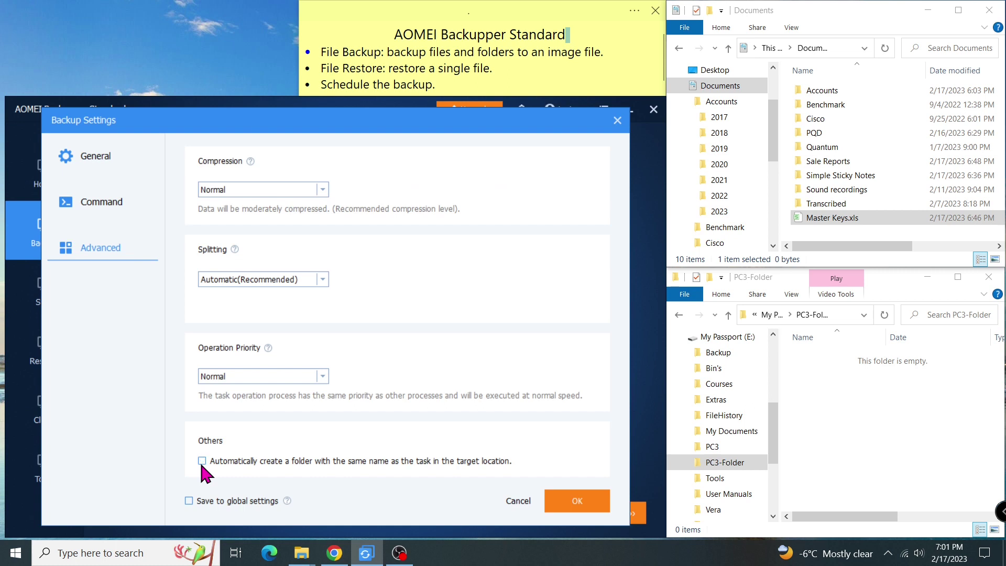
{"action": "left_click", "coordinate": [578, 504]}
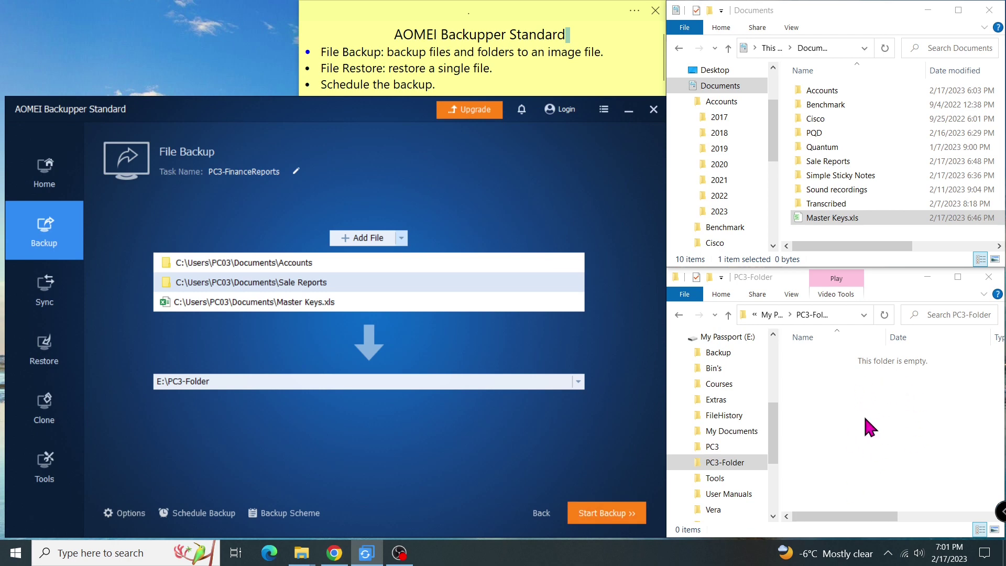
- Run the PC3-FinanceReports backup, review its log, confirm PC3-FinanceReports.afi exists, and finish
{"action": "left_click", "coordinate": [635, 525]}
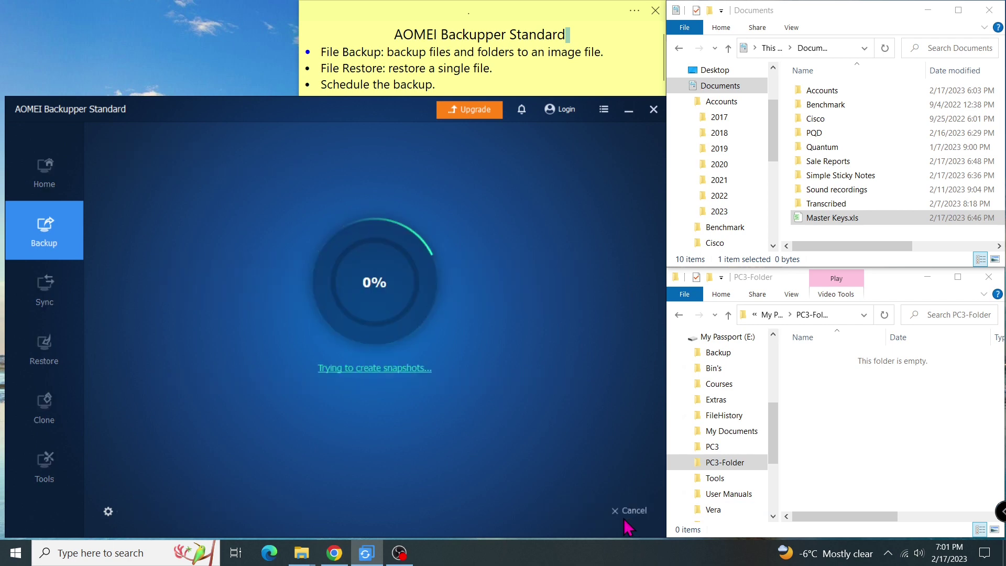
{"action": "left_click", "coordinate": [417, 370]}
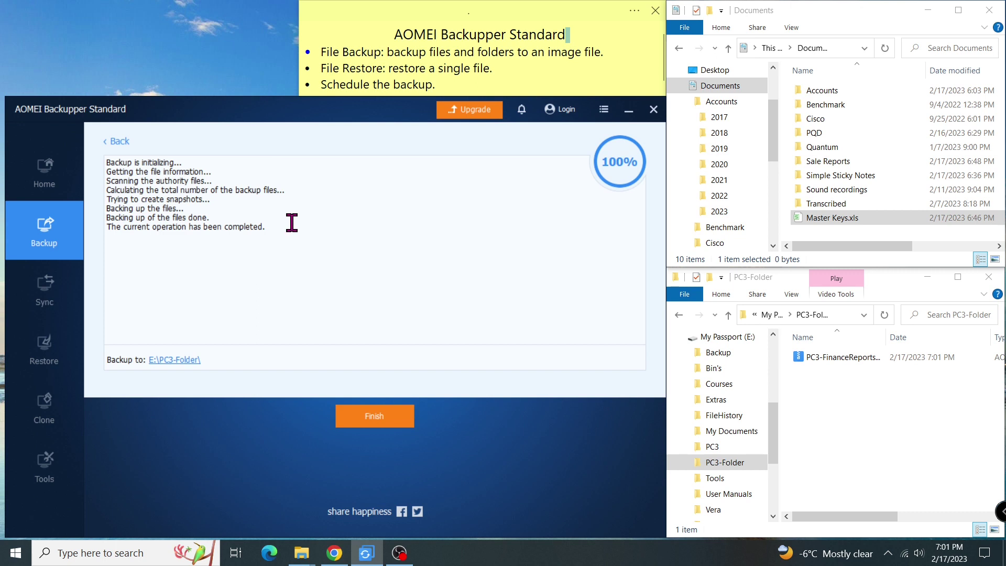
{"action": "left_click", "coordinate": [117, 141]}
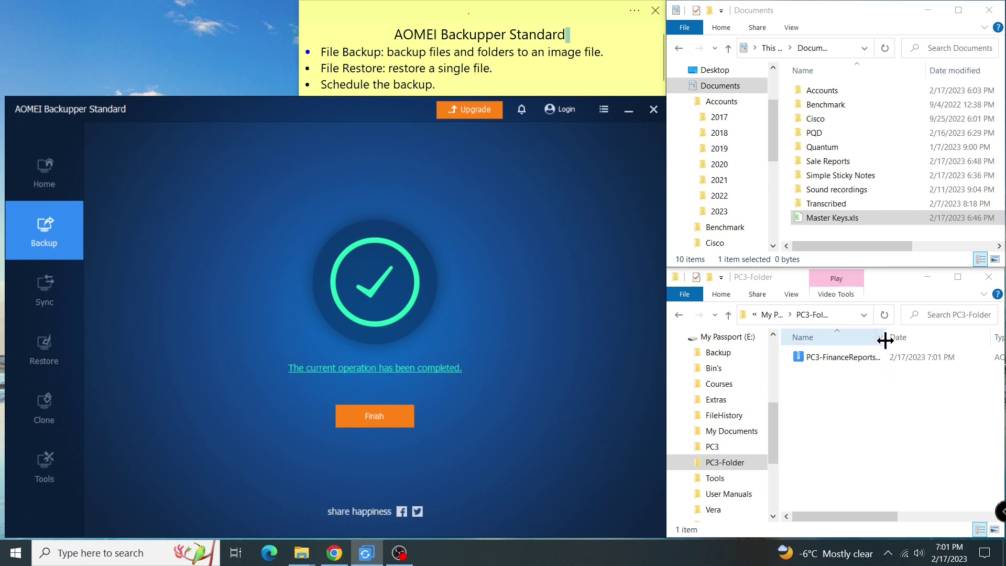
{"action": "left_click_drag", "start_coordinate": [990, 338], "coordinate": [966, 340]}
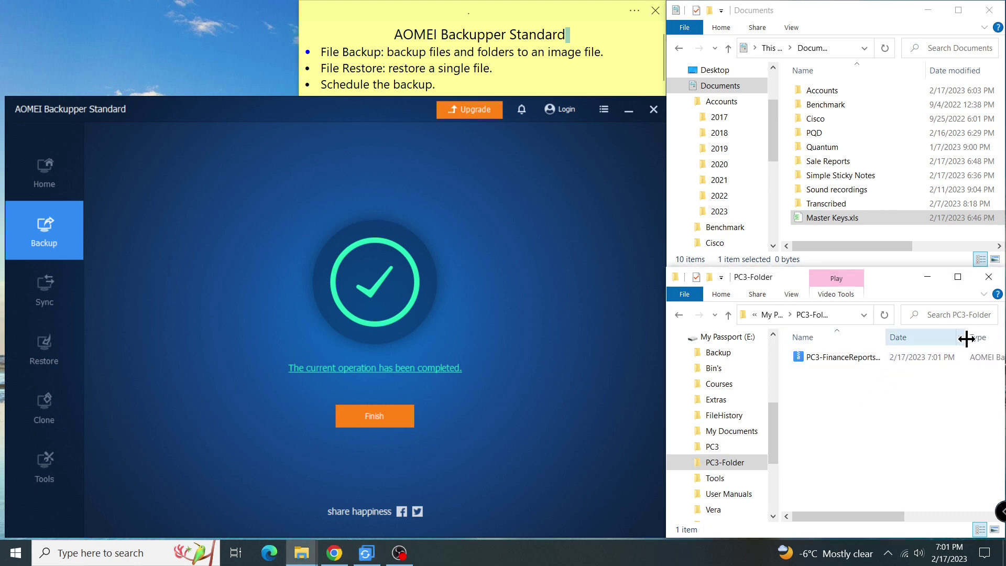
{"action": "mouse_move", "coordinate": [882, 516]}
{"action": "left_mouse_down"}
{"action": "mouse_move", "coordinate": [957, 520]}
{"action": "mouse_move", "coordinate": [871, 521]}
{"action": "left_mouse_up"}
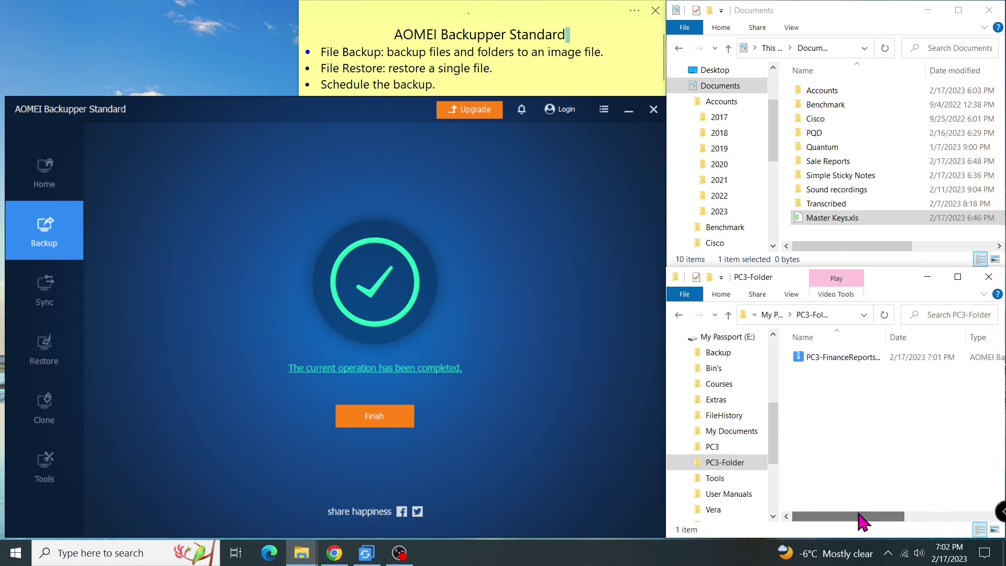
{"action": "left_click_drag", "start_coordinate": [886, 341], "coordinate": [905, 340]}
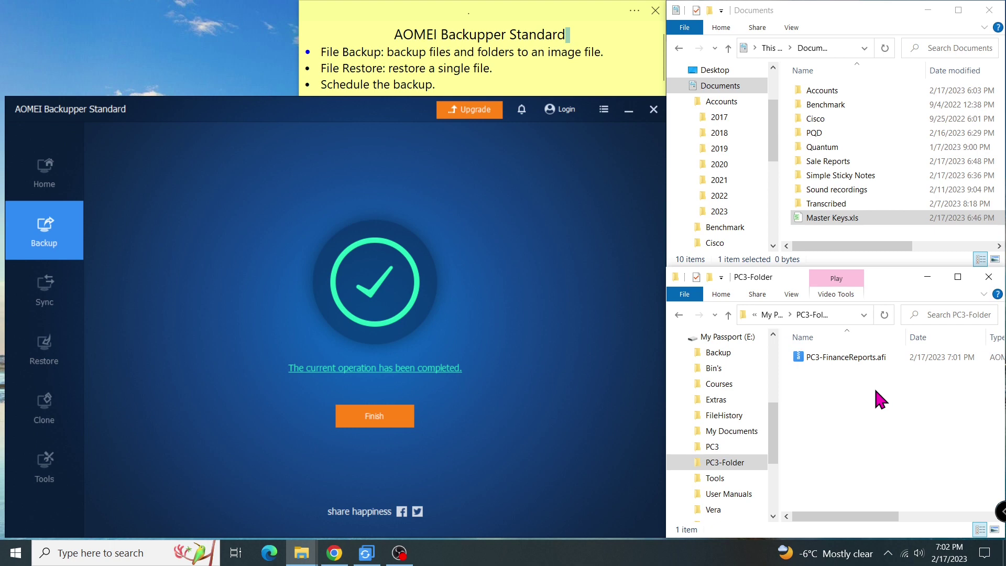
{"action": "left_click", "coordinate": [409, 419]}
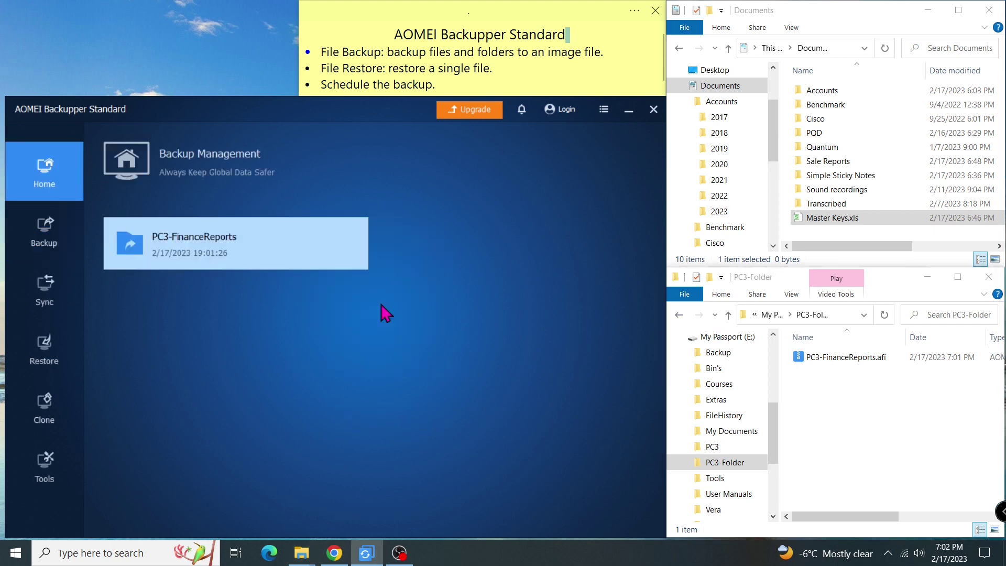
{"action": "left_click", "coordinate": [350, 243]}
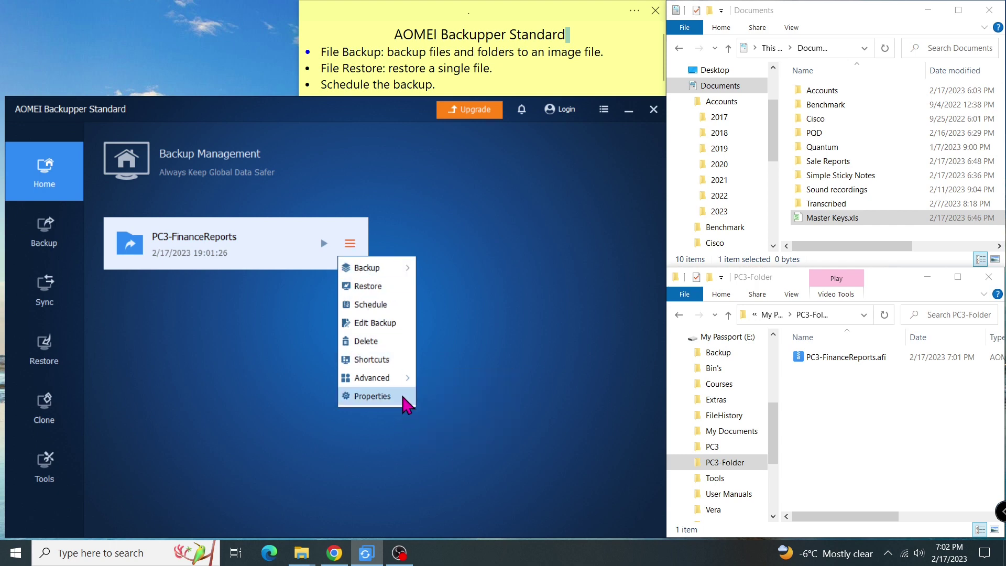
{"action": "left_click", "coordinate": [372, 396]}
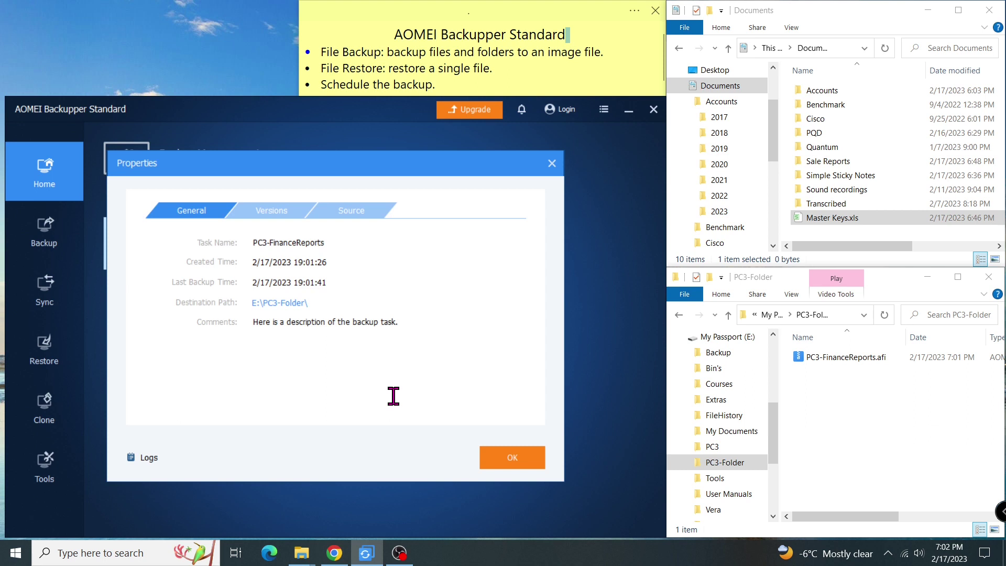
{"action": "left_click", "coordinate": [151, 458]}
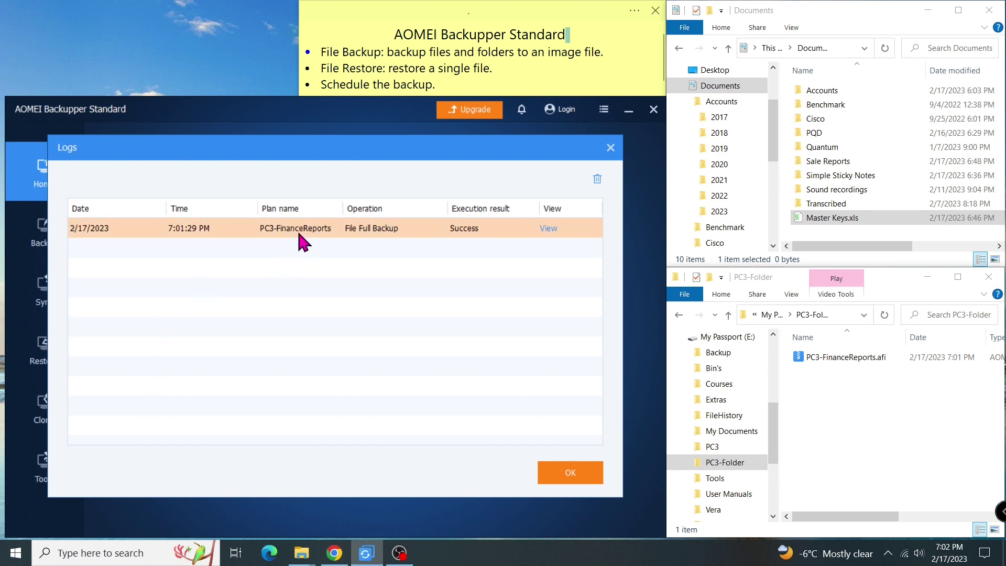
{"action": "left_click", "coordinate": [554, 231]}
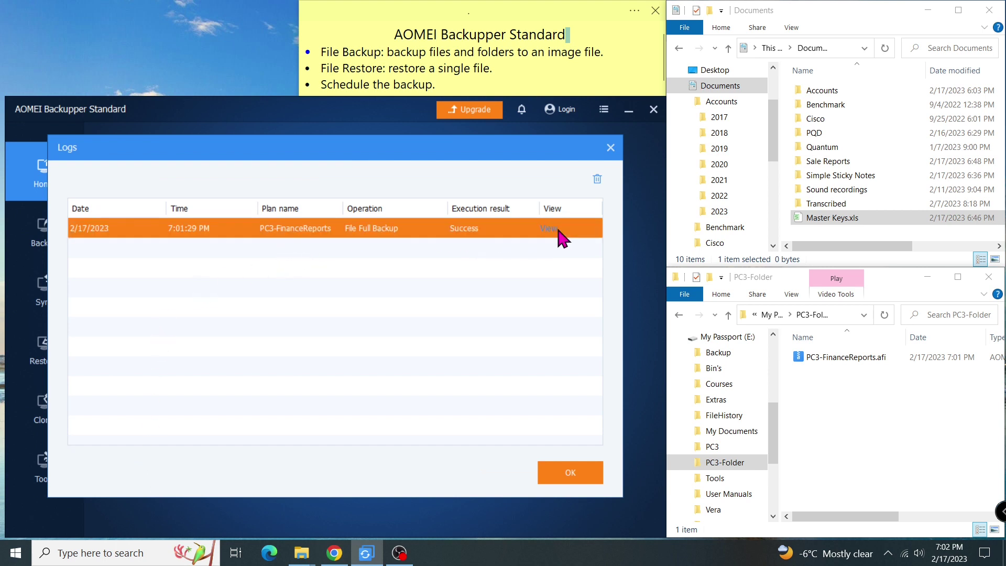
{"action": "left_click", "coordinate": [555, 231]}
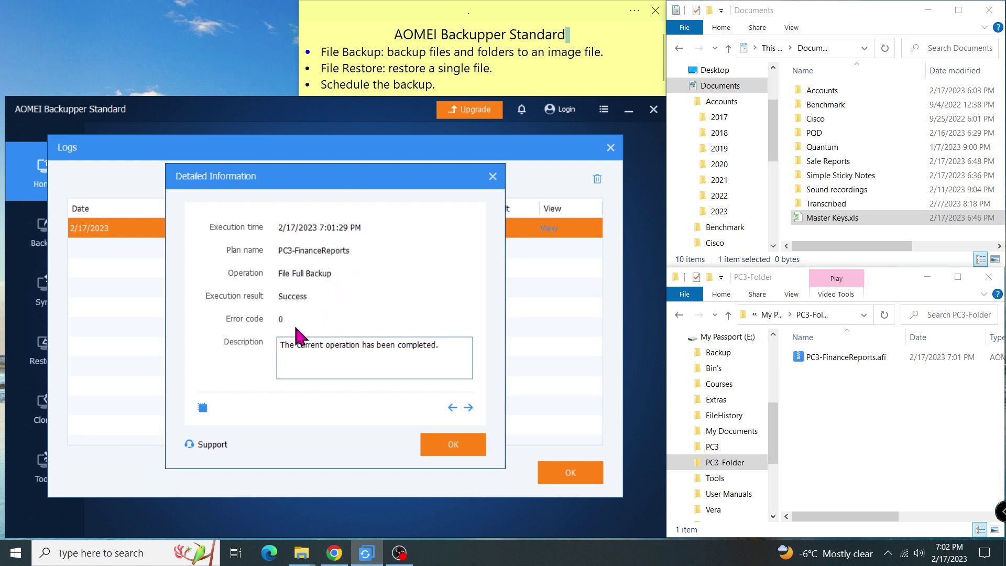
{"action": "left_click", "coordinate": [452, 443]}
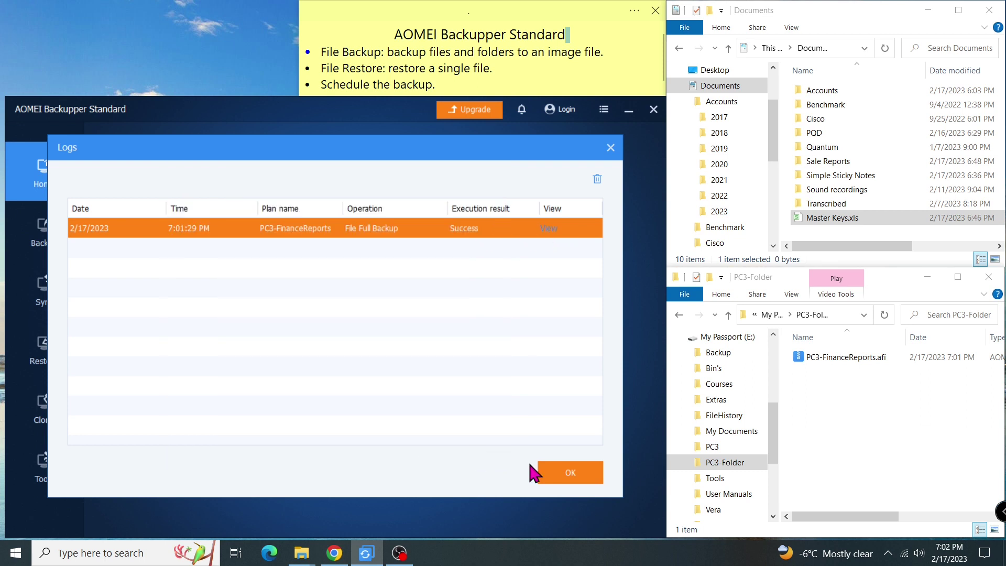
{"action": "left_click", "coordinate": [589, 474]}
- Check the 19:01:29 full backup image of PC3-FinanceReports, review the check log, and finish
{"action": "left_click", "coordinate": [523, 464]}
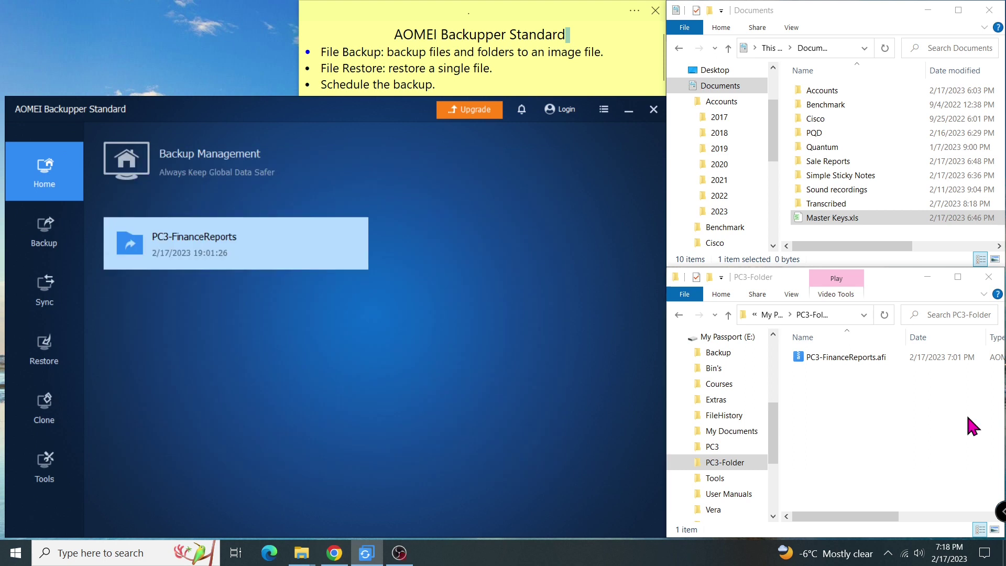
{"action": "left_click", "coordinate": [966, 413]}
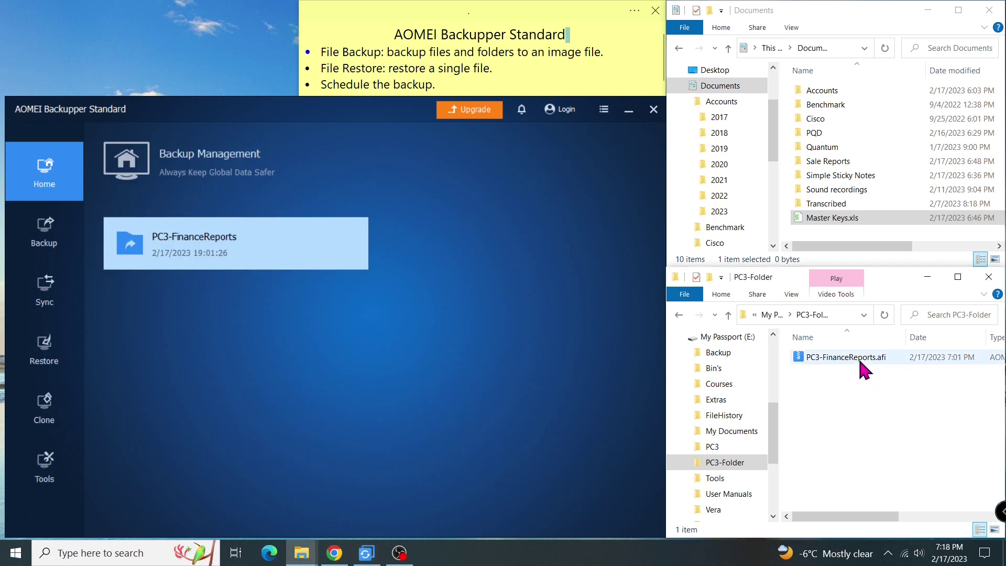
{"action": "mouse_move", "coordinate": [859, 361]}
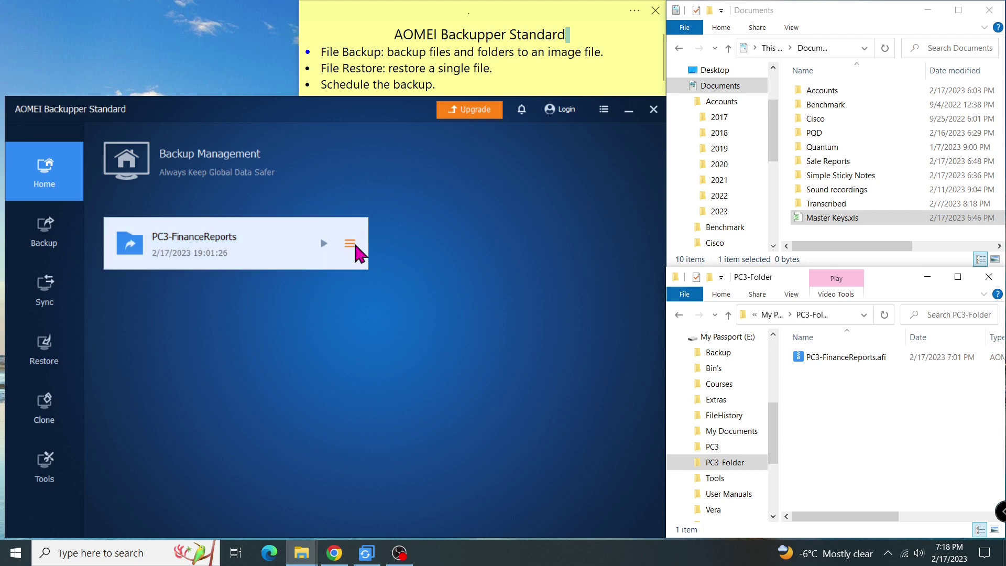
{"action": "left_click", "coordinate": [355, 245]}
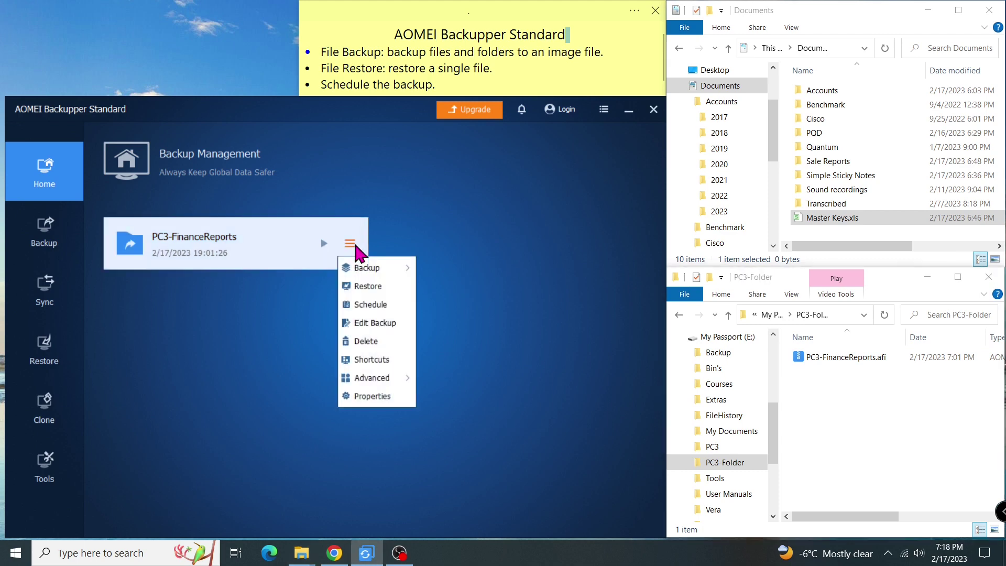
{"action": "mouse_move", "coordinate": [404, 378]}
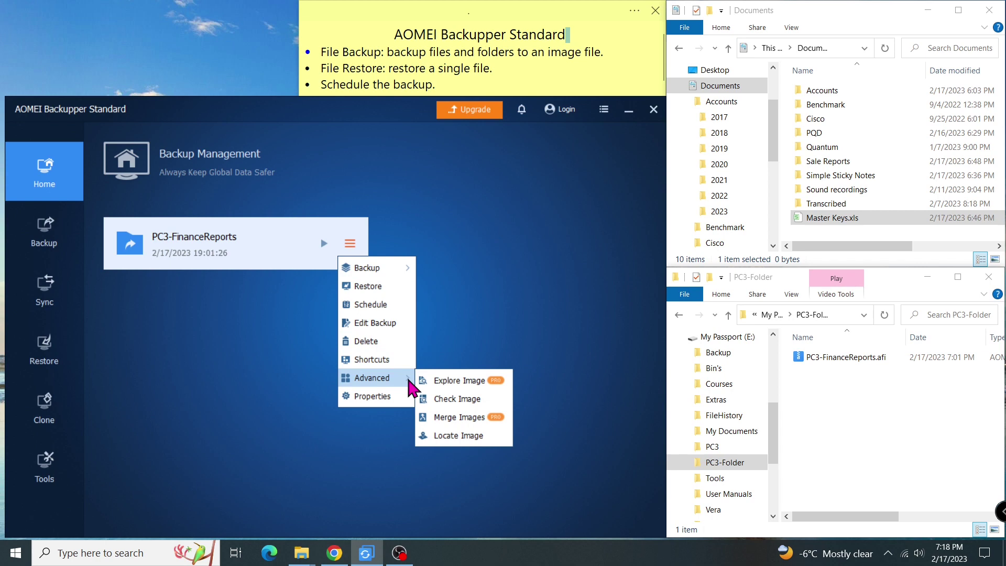
{"action": "left_click", "coordinate": [495, 407]}
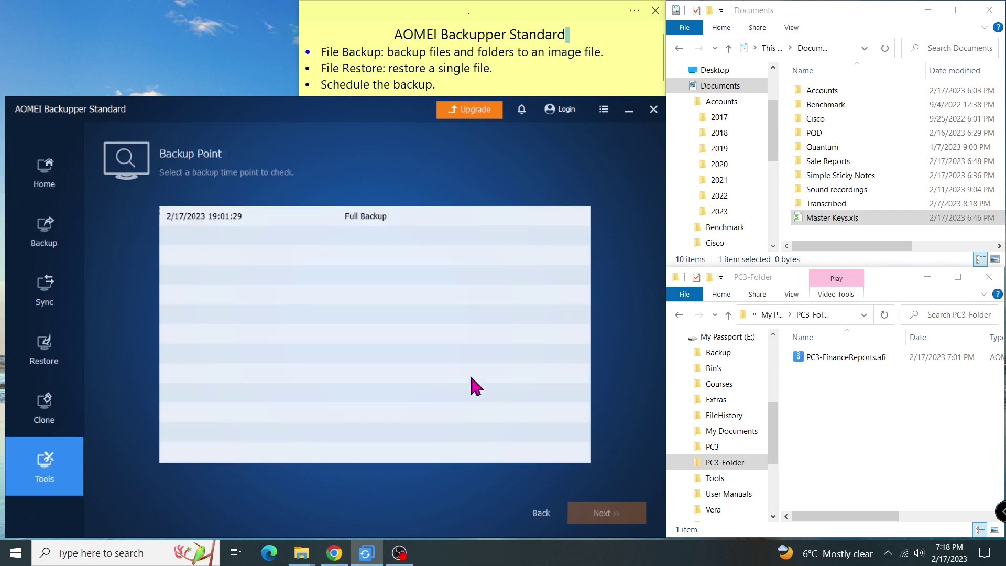
{"action": "left_click", "coordinate": [378, 218]}
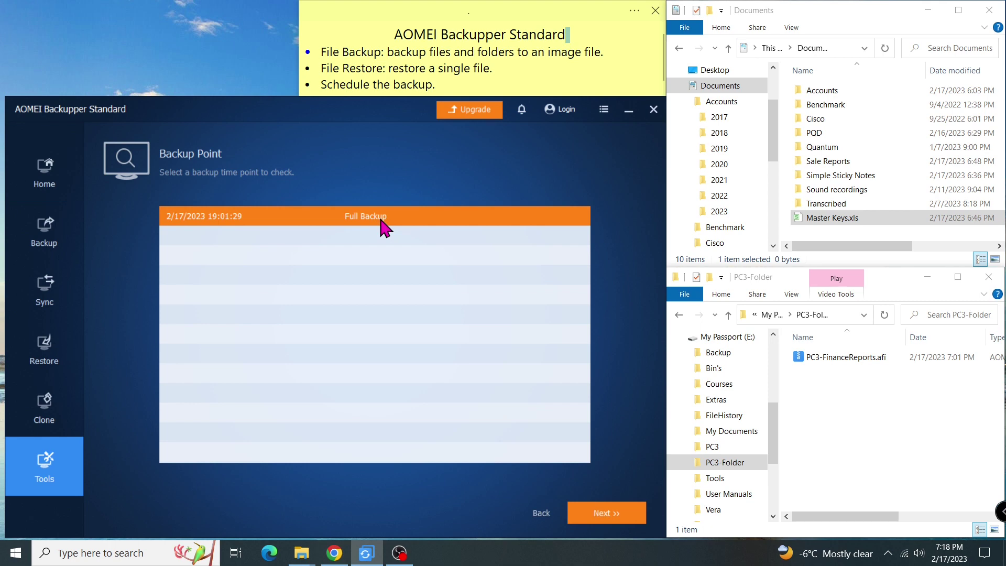
{"action": "left_click", "coordinate": [628, 518]}
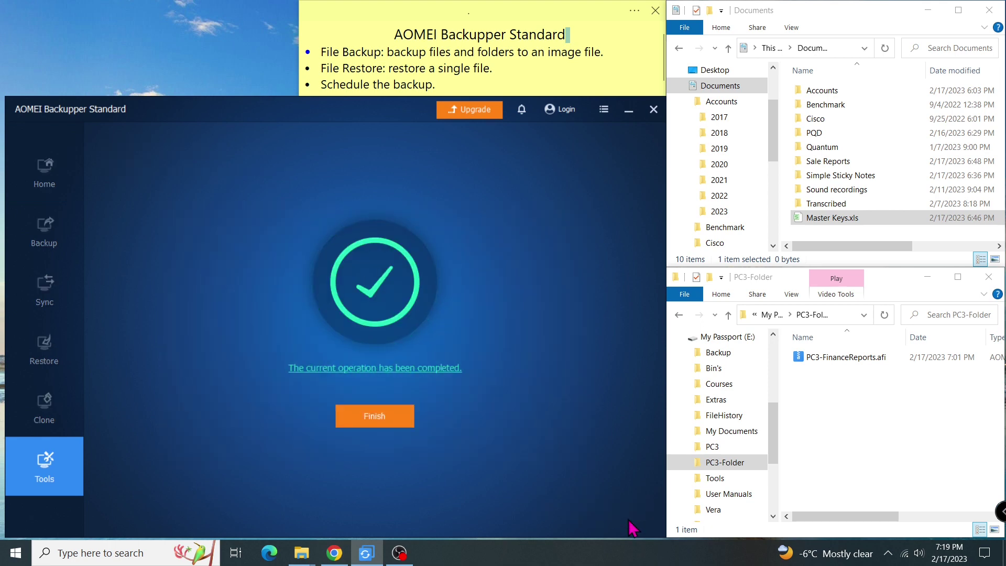
{"action": "left_click", "coordinate": [450, 368]}
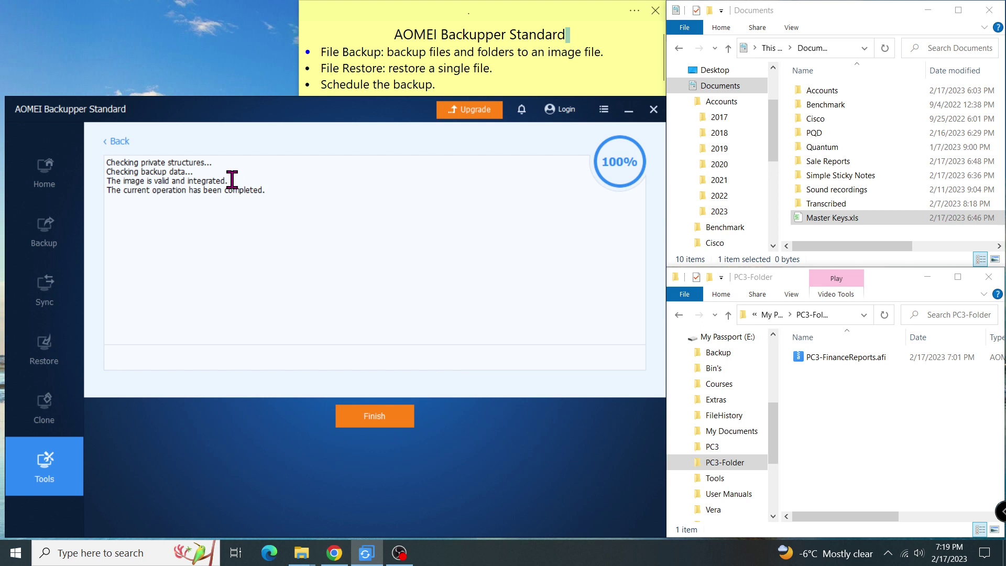
{"action": "left_click", "coordinate": [106, 138]}
{"action": "left_click", "coordinate": [405, 418]}
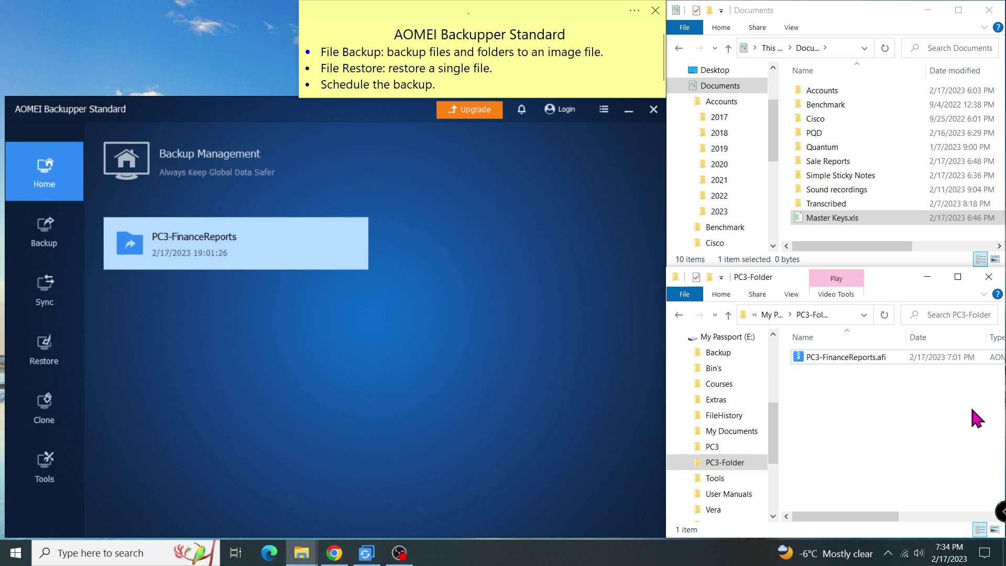
- Highlight the File Restore note, then delete Master Keys.xls and the Sale Reports folder from Documents
{"action": "left_click", "coordinate": [501, 65]}
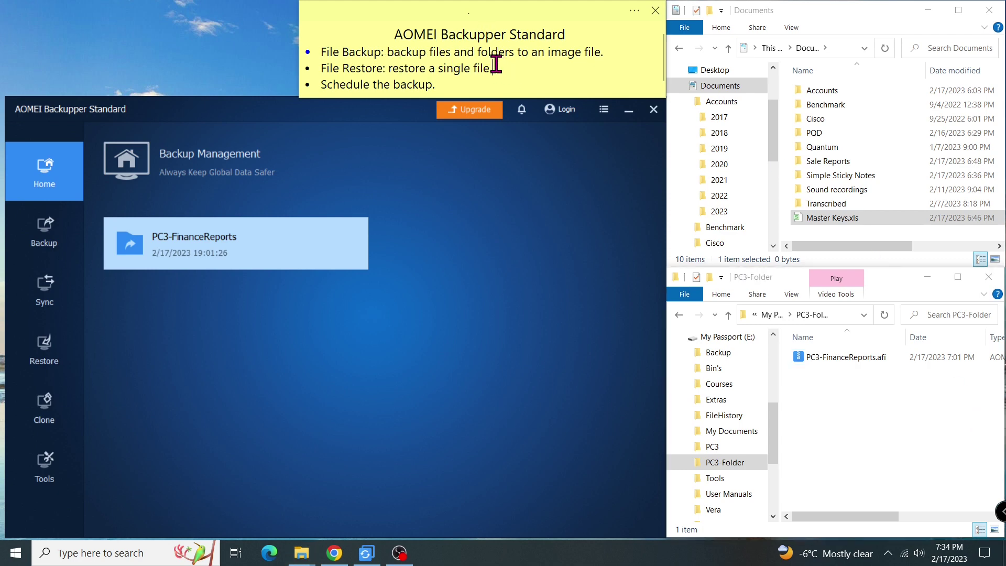
{"action": "left_click_drag", "start_coordinate": [494, 68], "coordinate": [311, 70]}
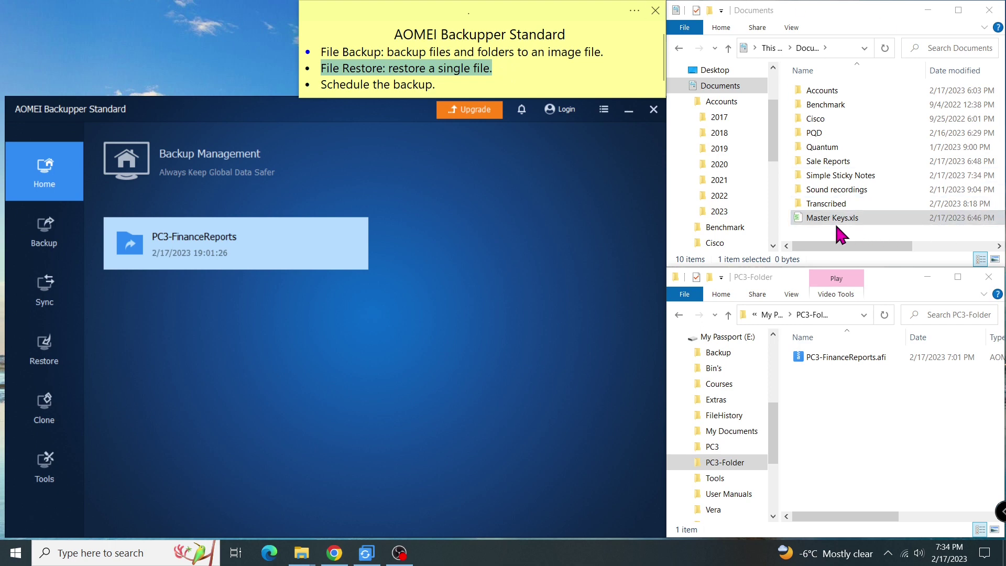
{"action": "left_click", "coordinate": [850, 220]}
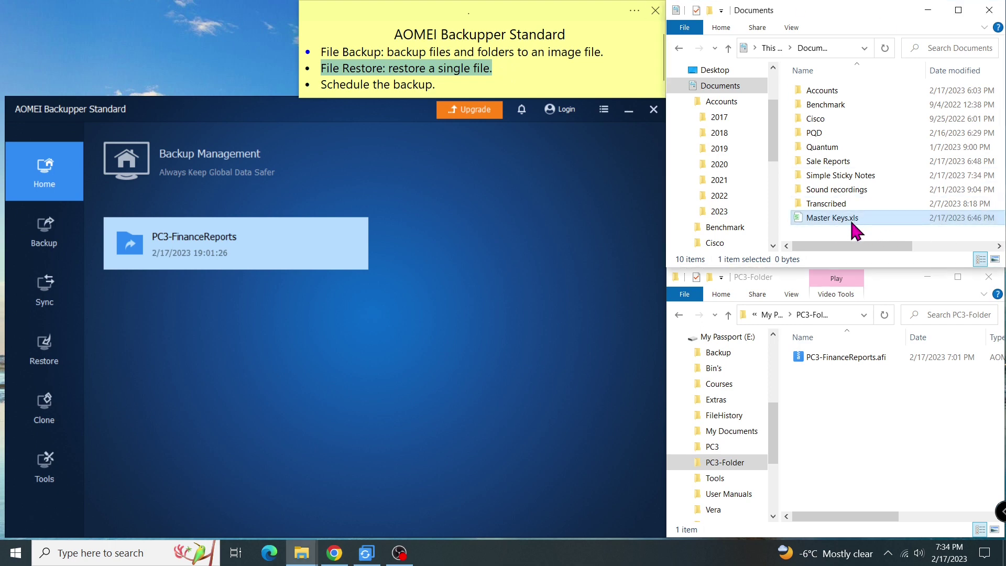
{"action": "key", "text": "Delete"}
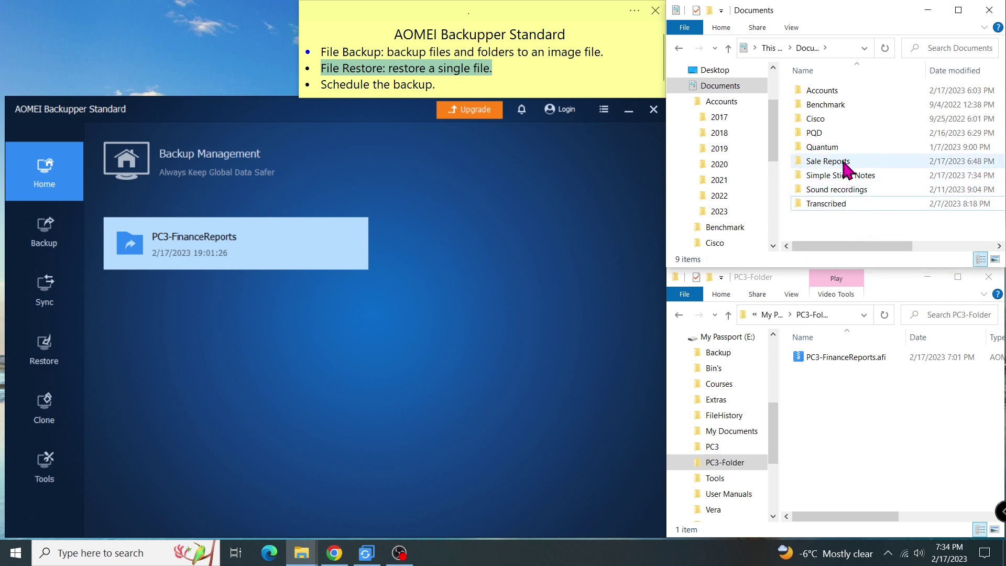
{"action": "left_click", "coordinate": [844, 161]}
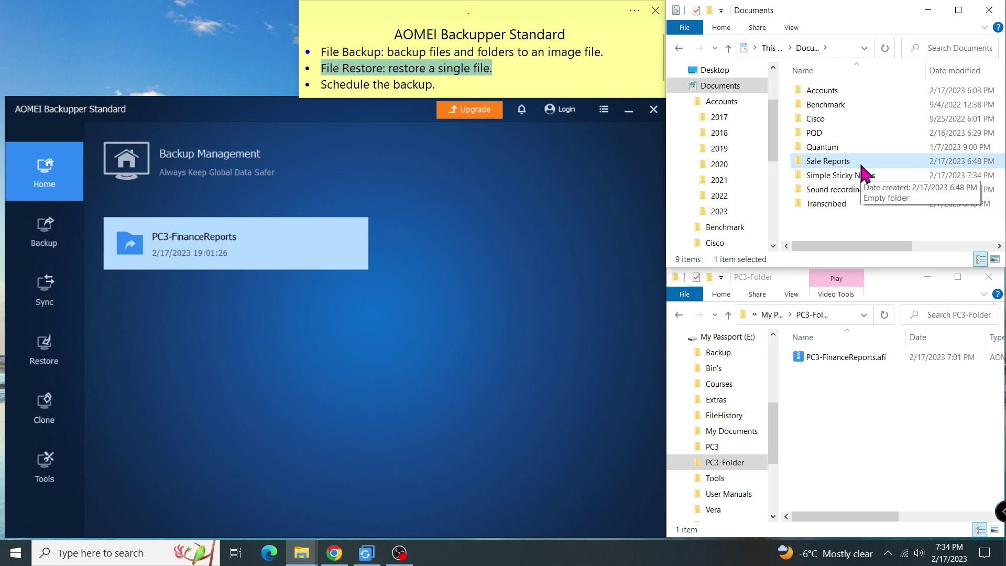
{"action": "key", "text": "Delete"}
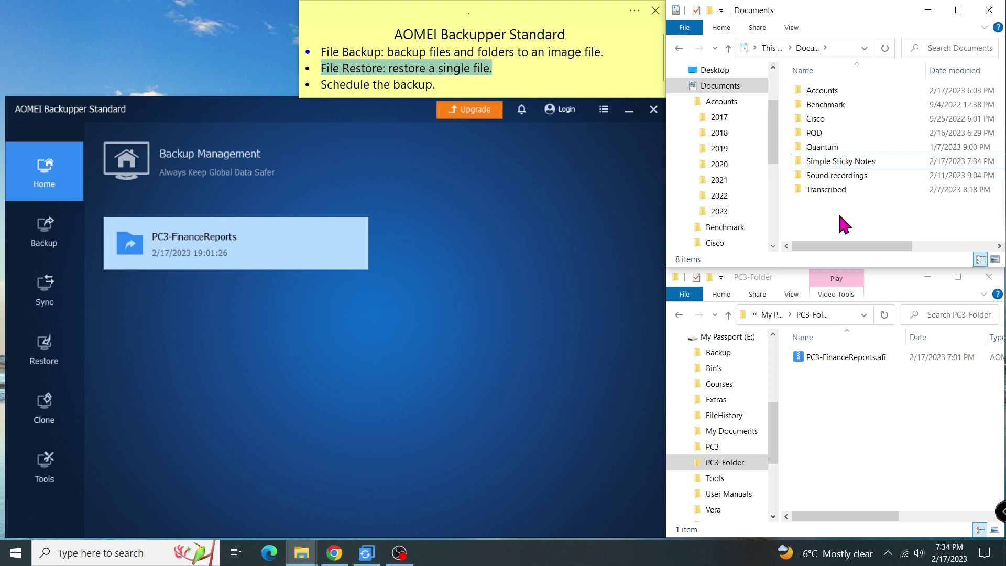
- Restore Master Keys.xls and Sale Reports from C:\Users\PC03\Documents in the backup to their original location
{"action": "mouse_move", "coordinate": [224, 243]}
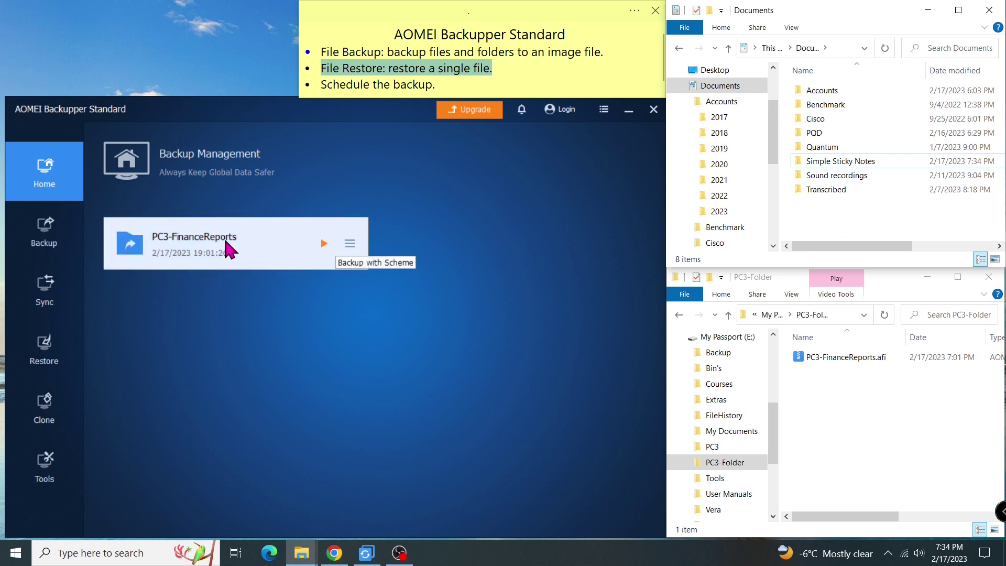
{"action": "left_click", "coordinate": [350, 243]}
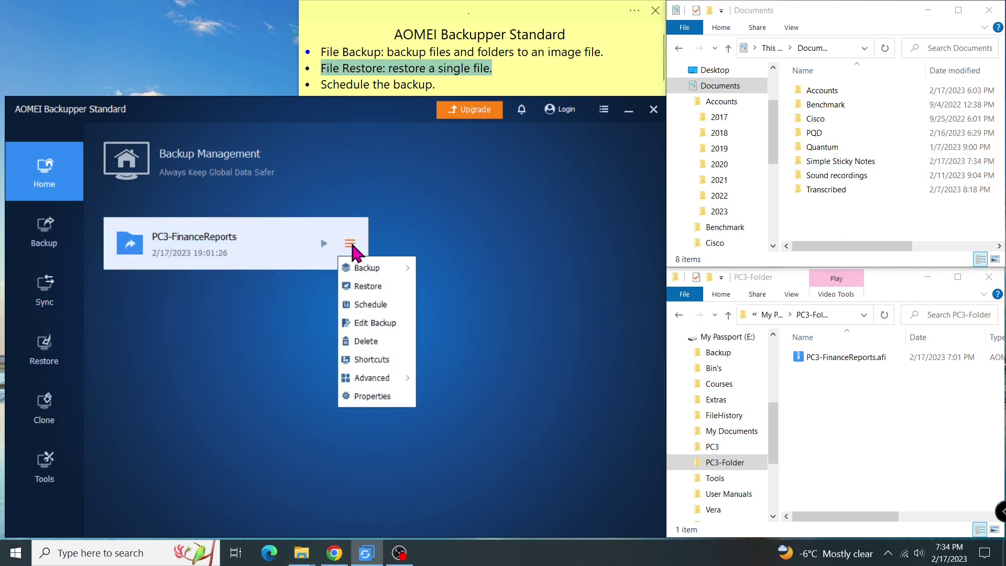
{"action": "left_click", "coordinate": [384, 293]}
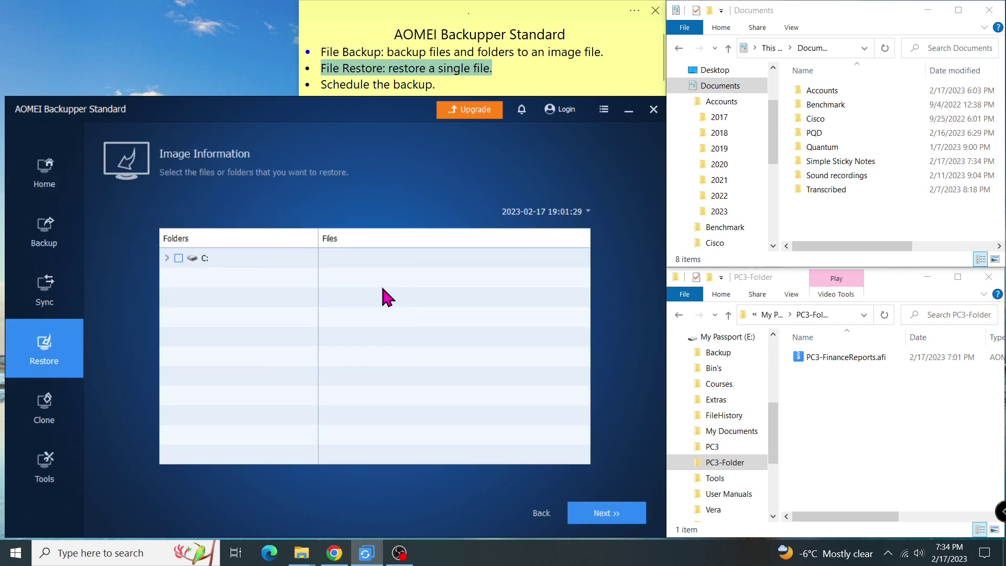
{"action": "left_click", "coordinate": [167, 258]}
{"action": "left_click", "coordinate": [179, 278]}
{"action": "left_click", "coordinate": [193, 297]}
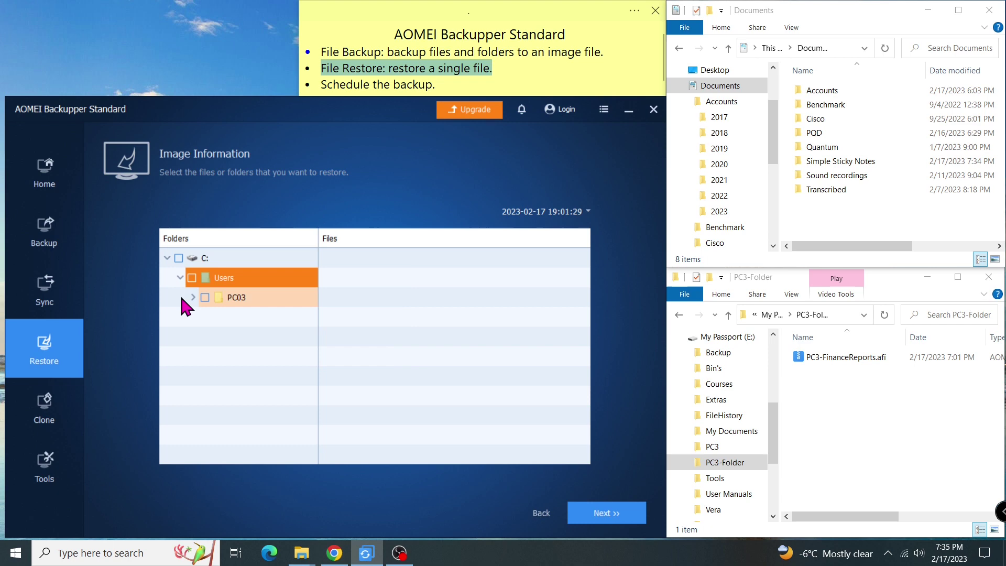
{"action": "left_click", "coordinate": [206, 317]}
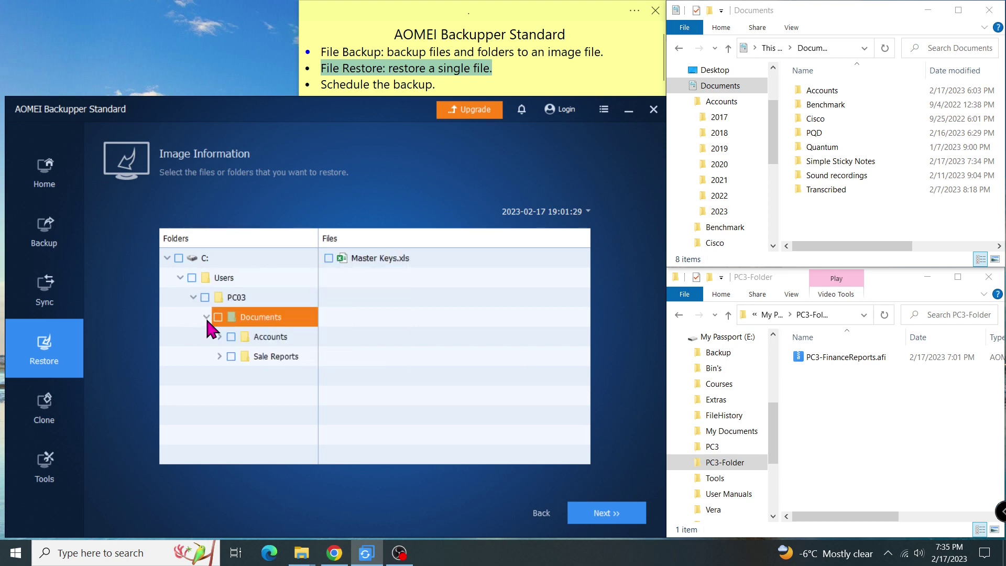
{"action": "left_click", "coordinate": [384, 257]}
{"action": "left_click", "coordinate": [633, 517]}
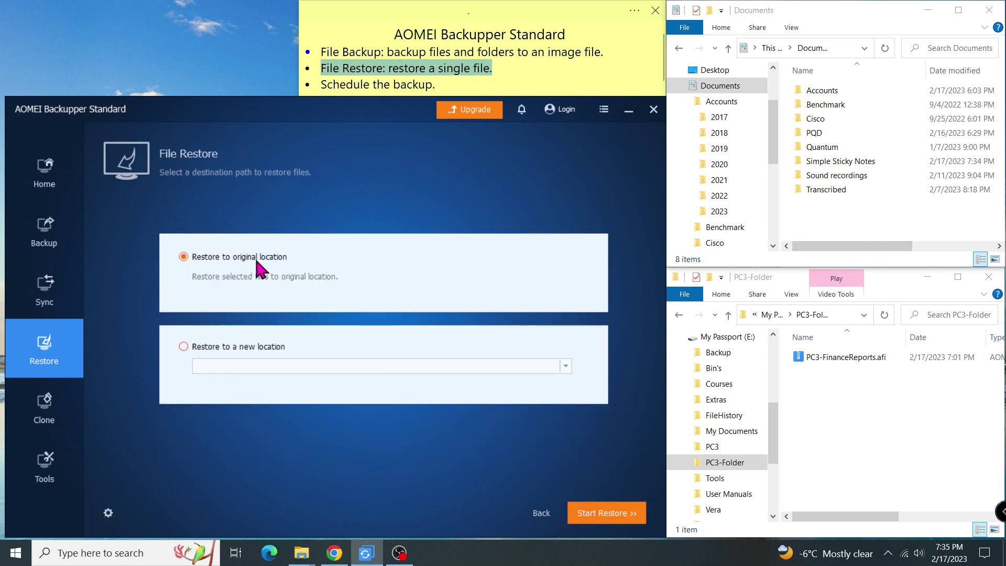
{"action": "left_click", "coordinate": [633, 519]}
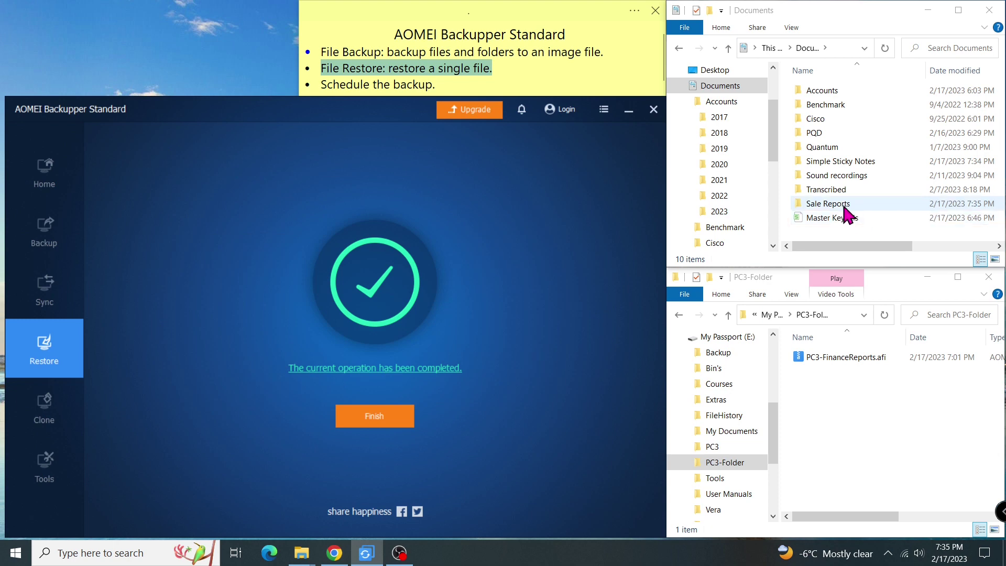
- Confirm Sale Reports is back in Documents and finish the restore
{"action": "left_click", "coordinate": [844, 204]}
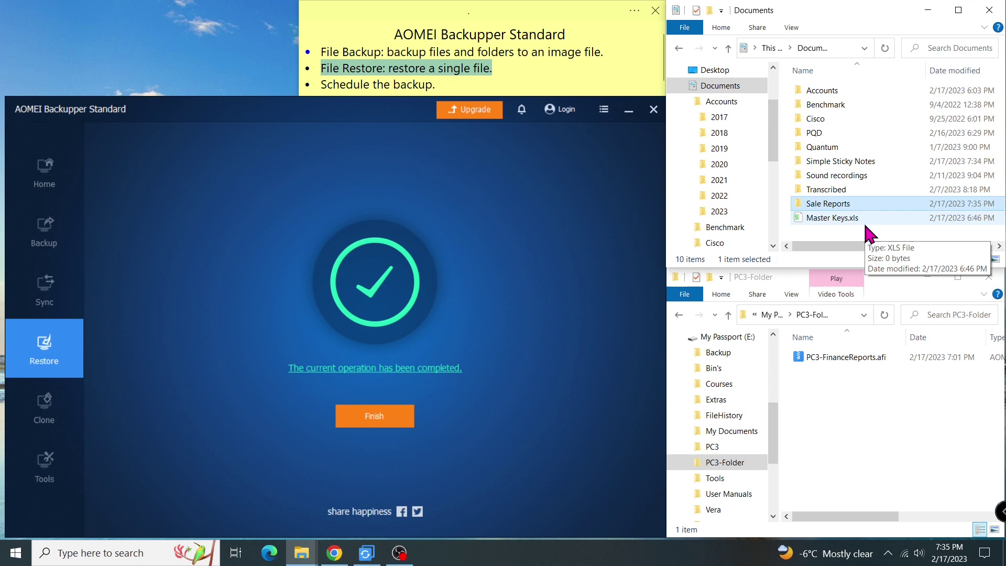
{"action": "left_click", "coordinate": [397, 422]}
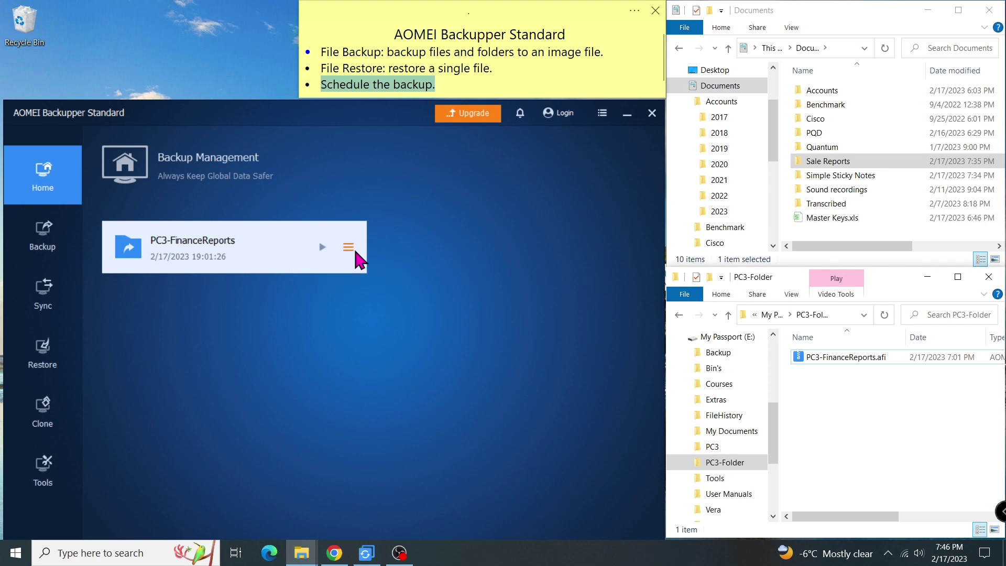
- Create a Full Backup desktop shortcut for PC3-FinanceReports and place it beside the Recycle Bin
{"action": "left_click", "coordinate": [349, 247]}
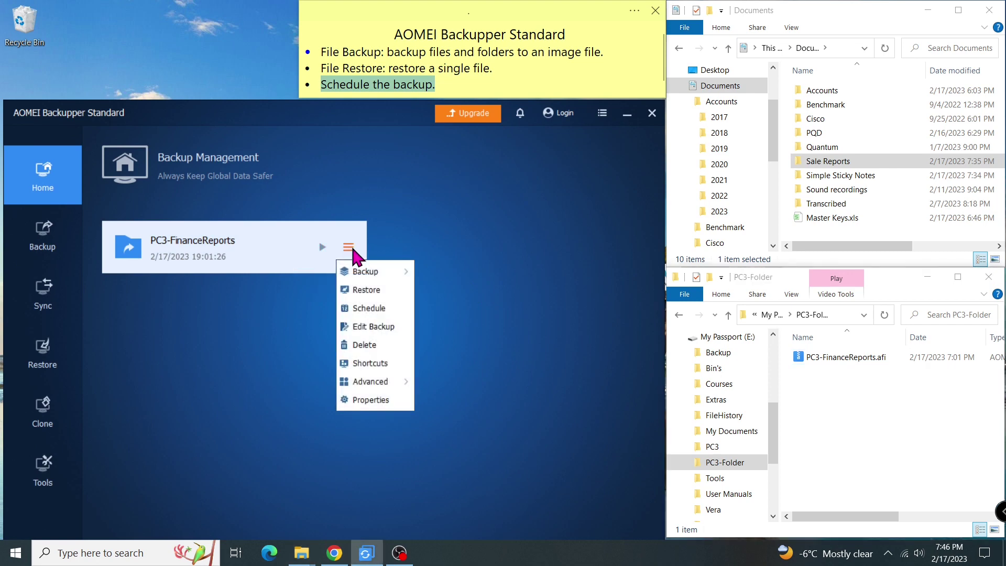
{"action": "left_click", "coordinate": [388, 364]}
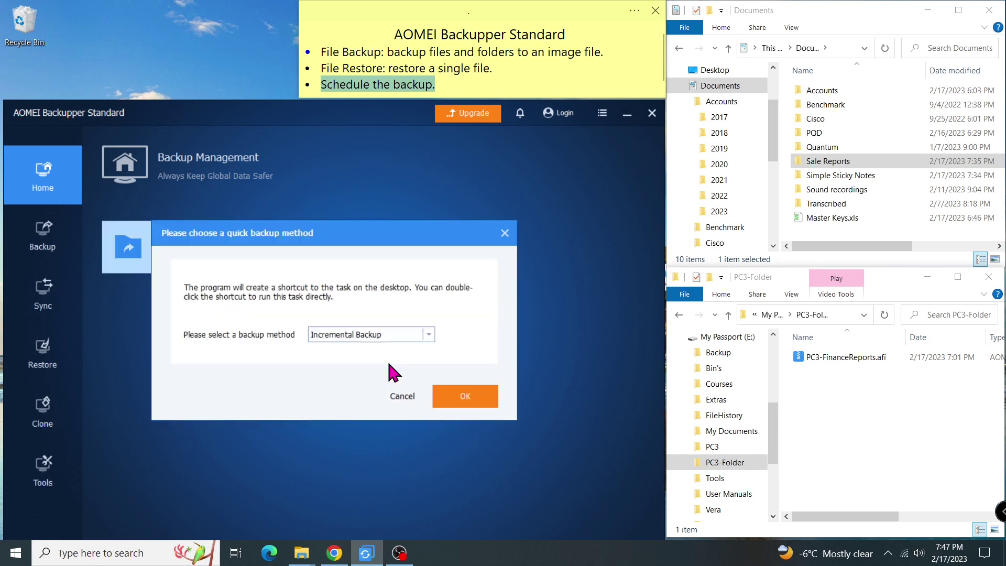
{"action": "left_click", "coordinate": [428, 335]}
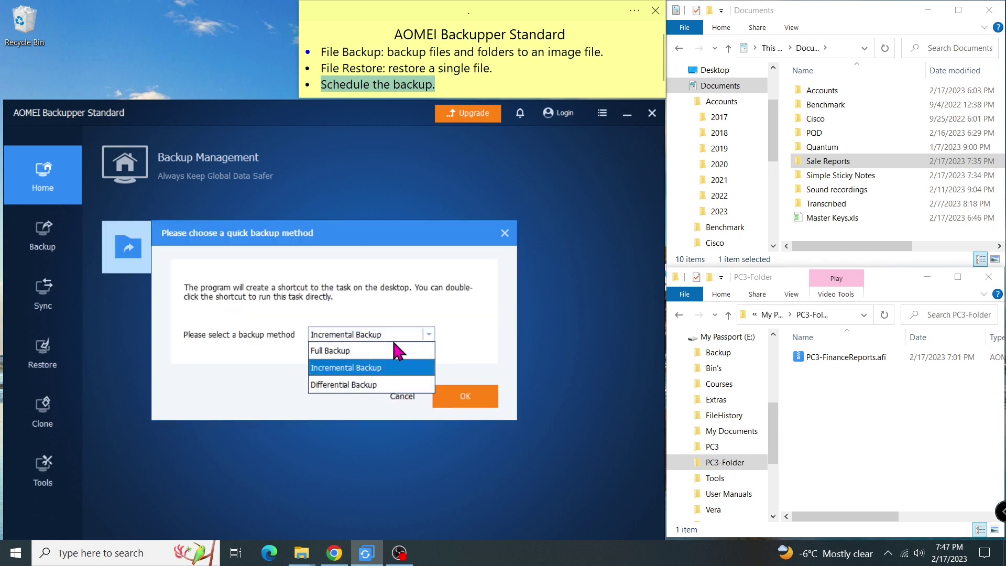
{"action": "left_click", "coordinate": [369, 351]}
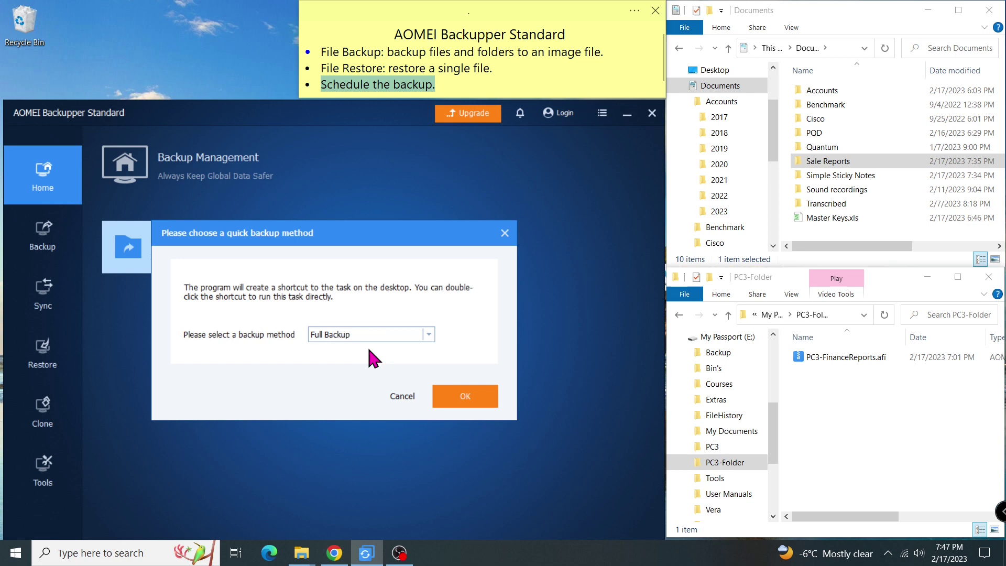
{"action": "left_click", "coordinate": [478, 398]}
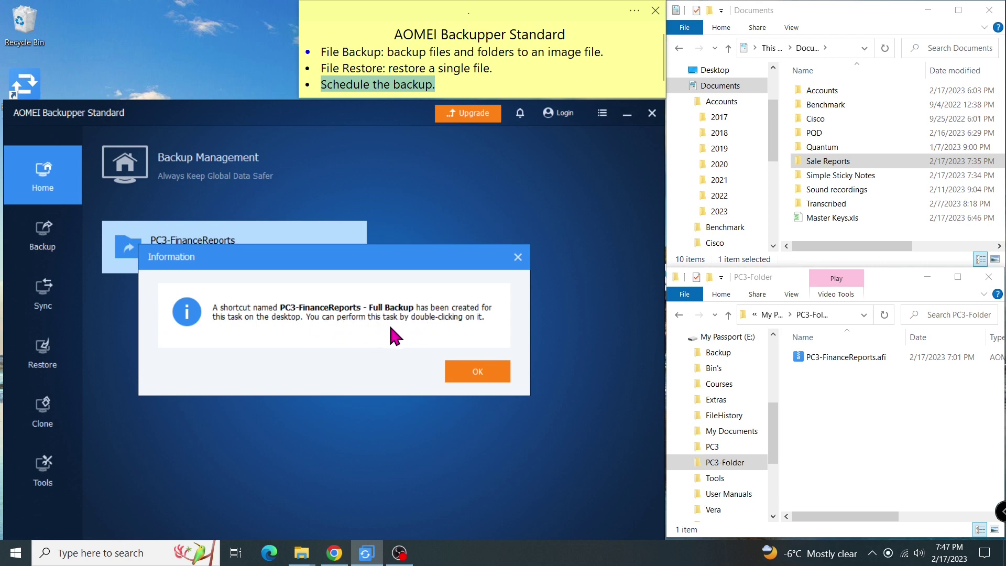
{"action": "left_click", "coordinate": [503, 375]}
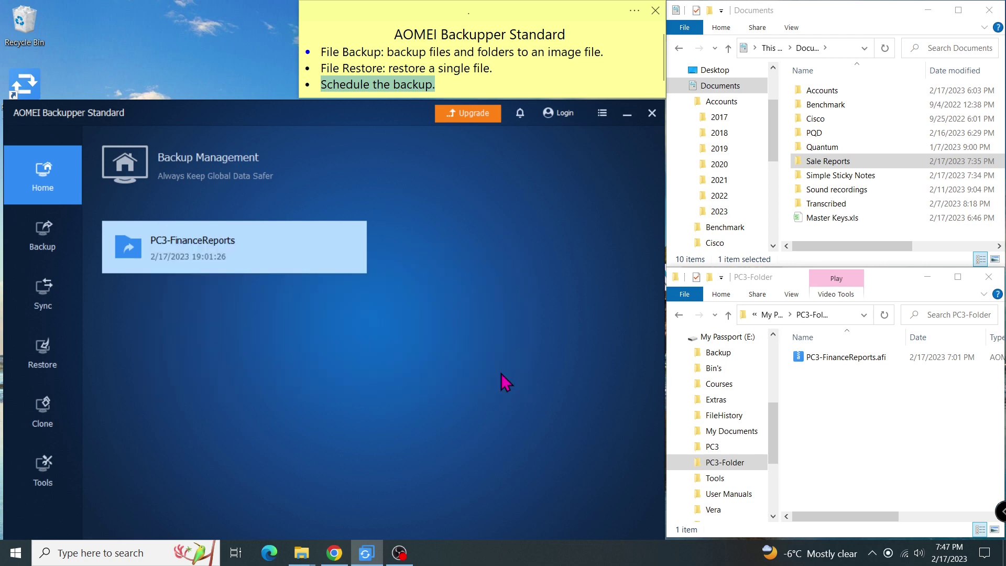
{"action": "left_click_drag", "start_coordinate": [27, 85], "coordinate": [79, 36]}
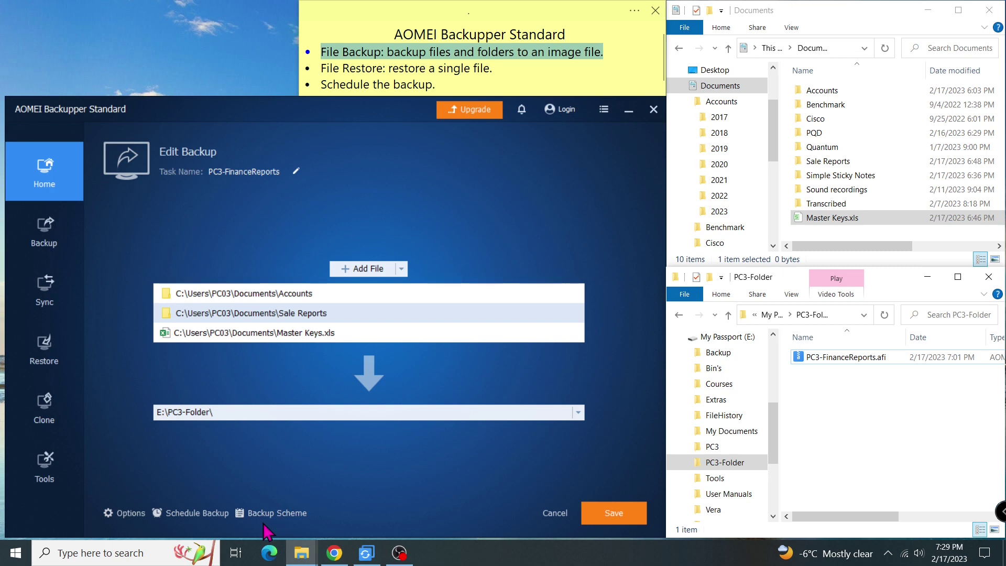
- Set the backup scheme to Incremental Backup, with one full backup after every 6 incrementals
{"action": "left_click", "coordinate": [278, 515]}
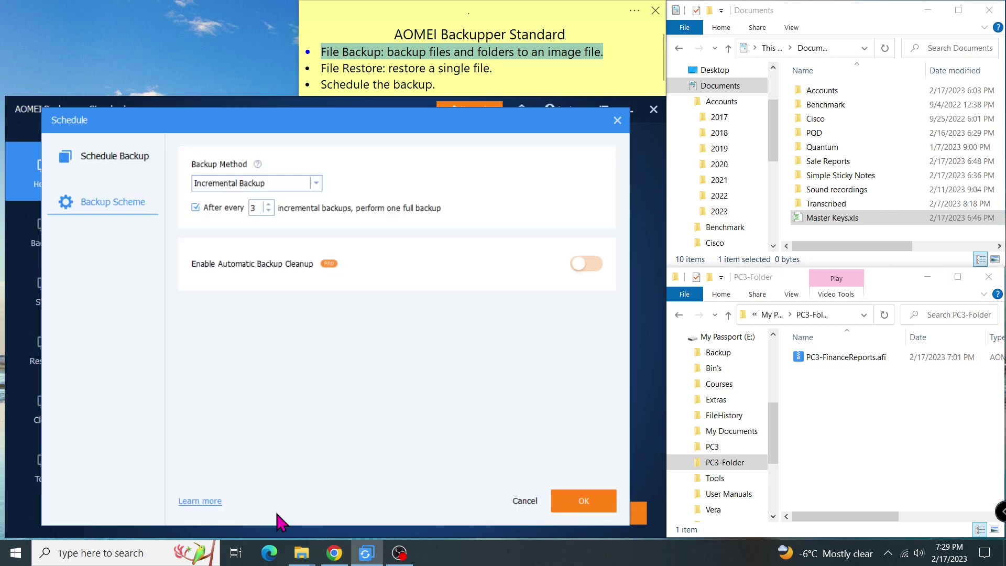
{"action": "left_click", "coordinate": [316, 183]}
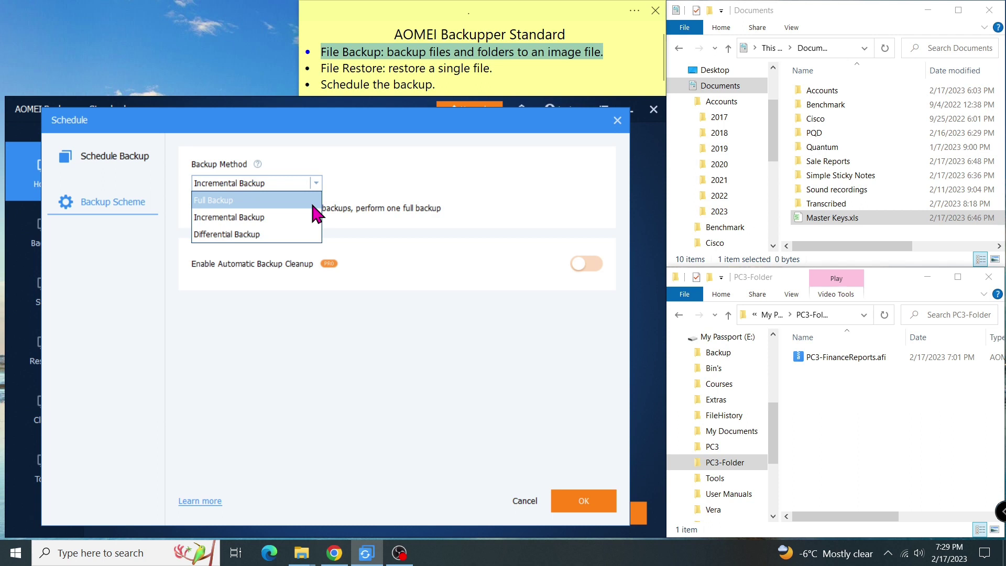
{"action": "left_click", "coordinate": [310, 240]}
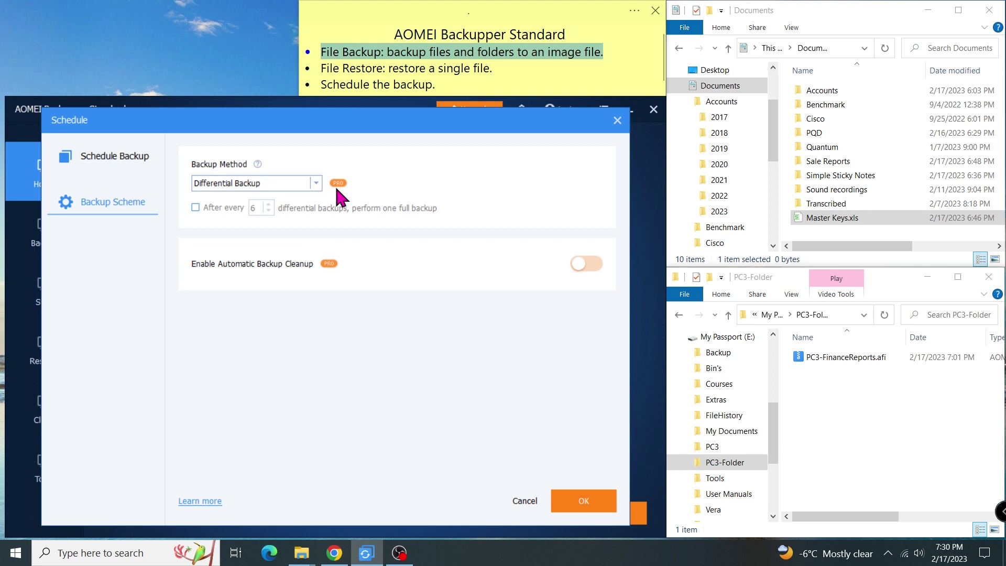
{"action": "left_click", "coordinate": [316, 185]}
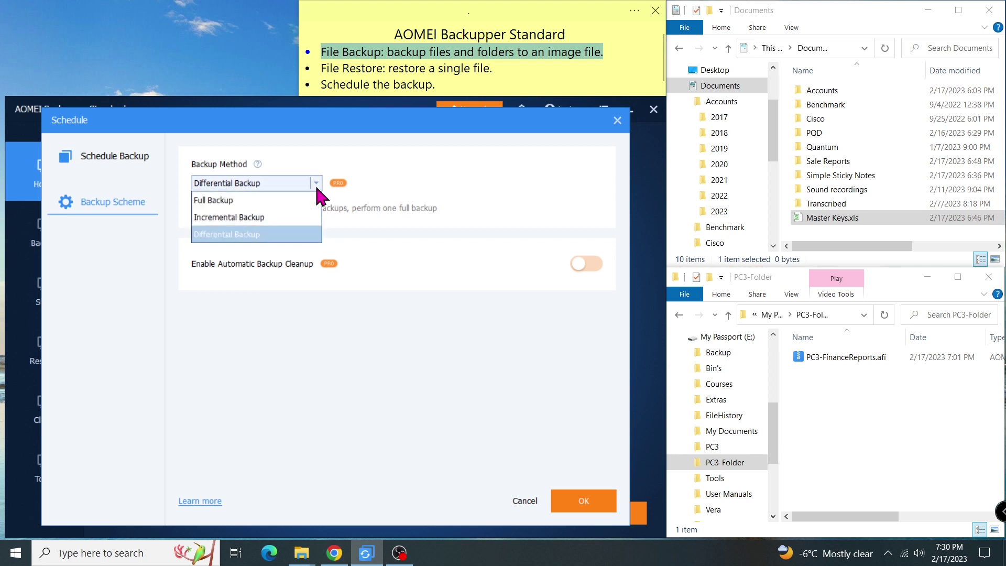
{"action": "left_click", "coordinate": [287, 226]}
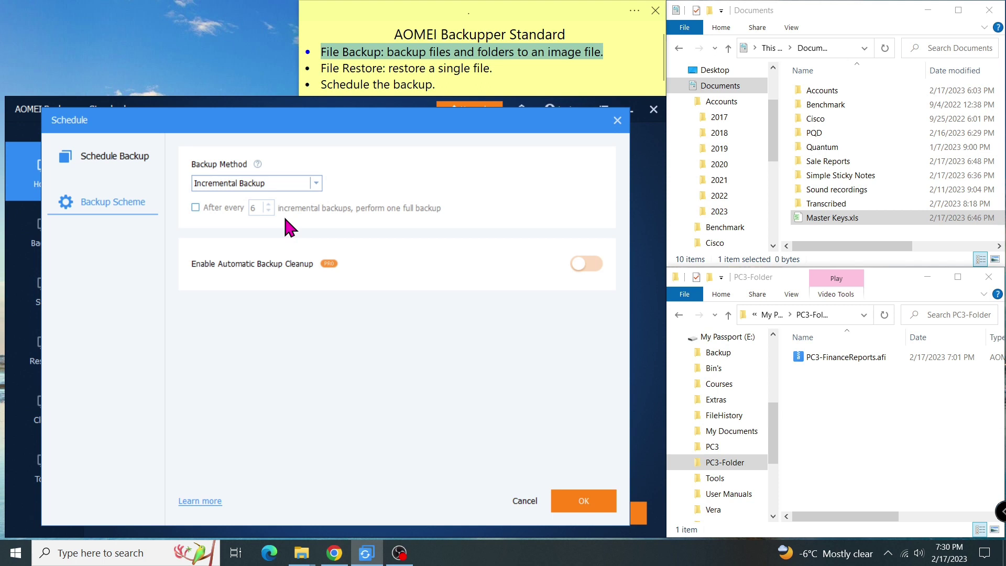
{"action": "left_click", "coordinate": [195, 206]}
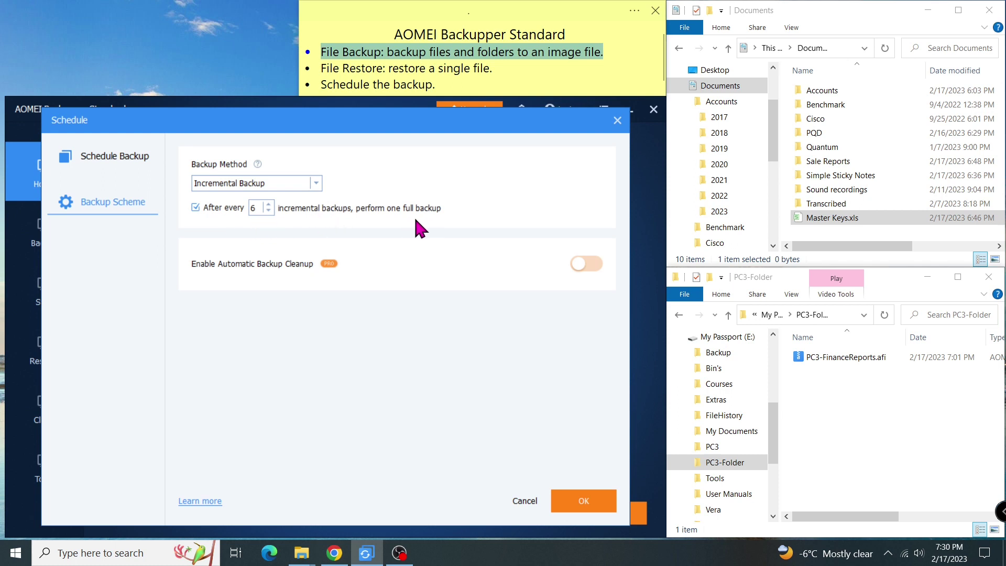
{"action": "left_click", "coordinate": [596, 515]}
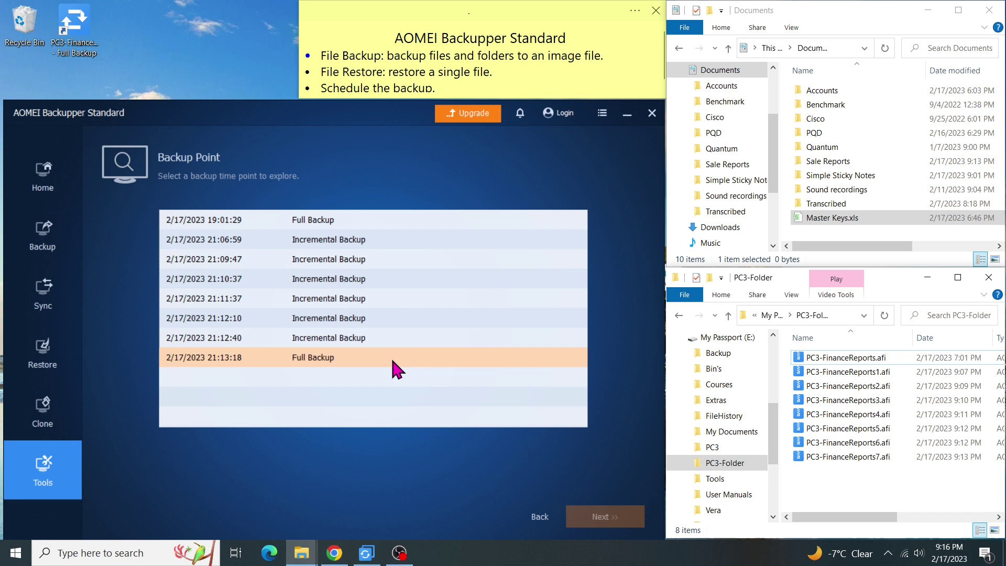
{"action": "left_click", "coordinate": [896, 359]}
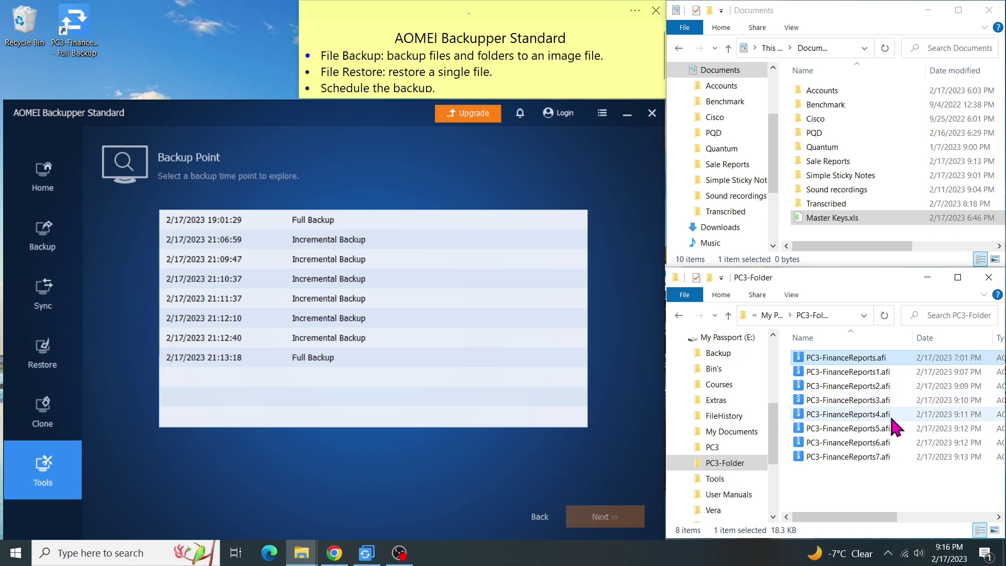
{"action": "left_click", "coordinate": [868, 458]}
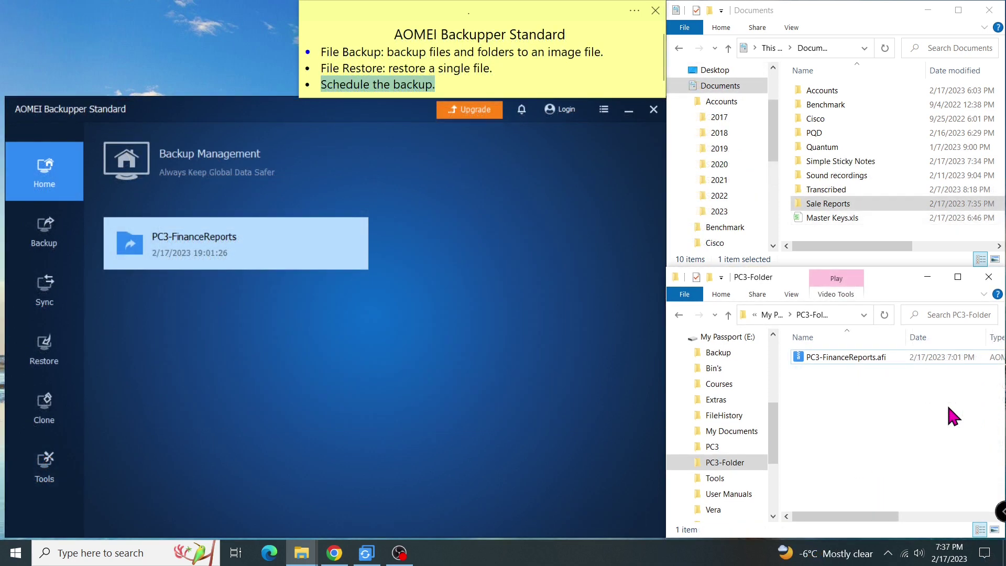
- Enable scheduled backup for PC3-FinanceReports and adjust the one-time run date and hour
{"action": "left_click", "coordinate": [453, 84]}
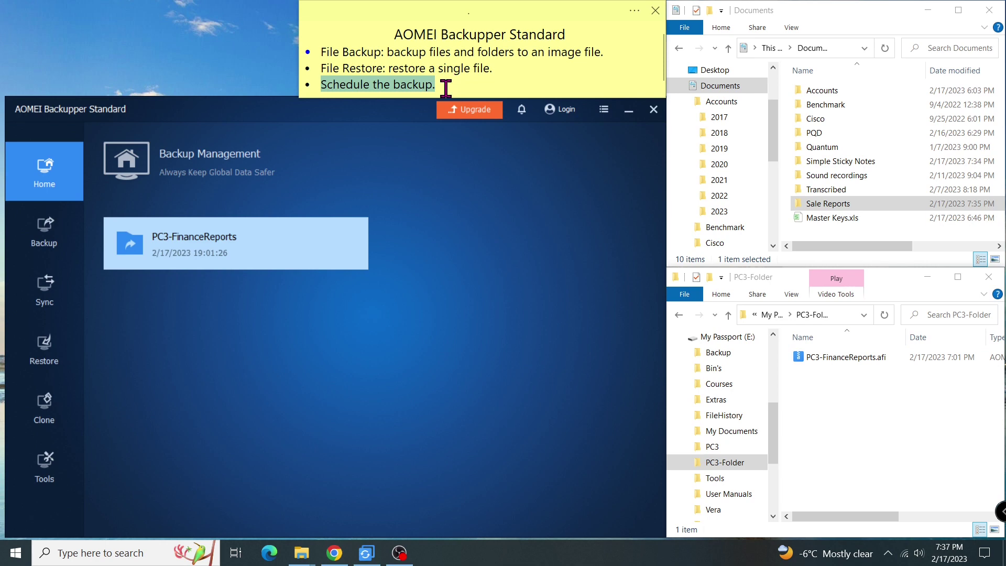
{"action": "left_click", "coordinate": [349, 244]}
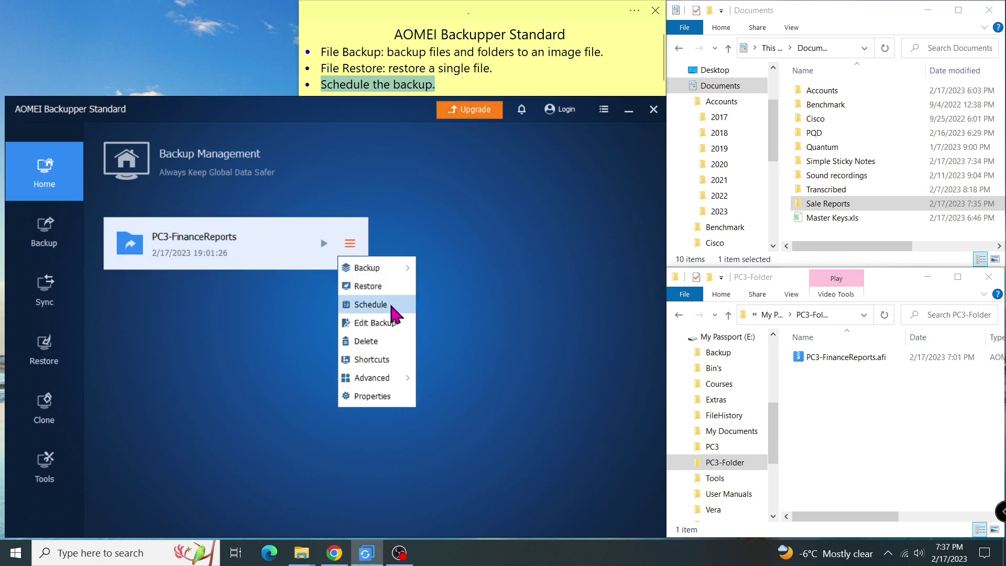
{"action": "left_click", "coordinate": [392, 312]}
{"action": "left_click", "coordinate": [584, 174]}
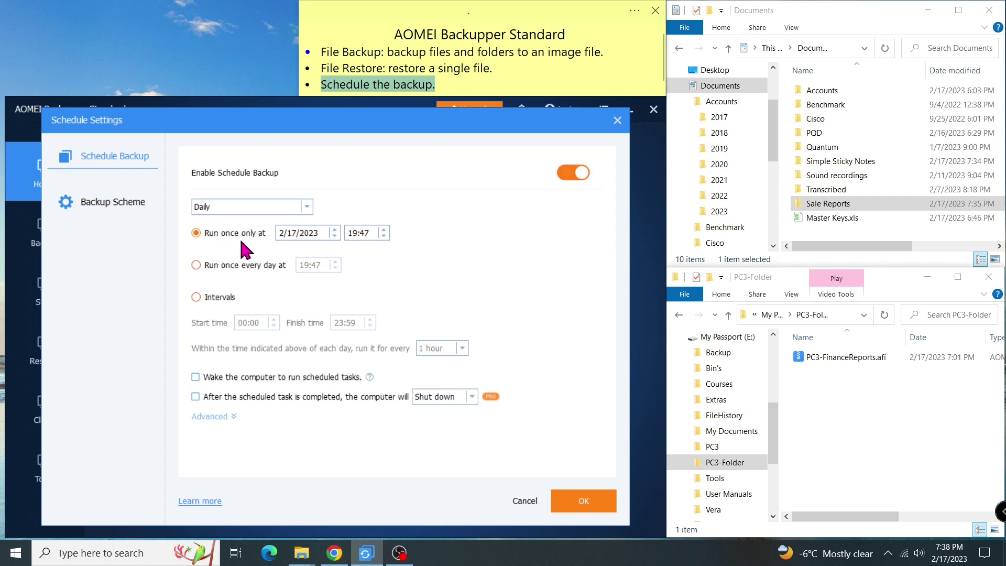
{"action": "left_click", "coordinate": [336, 229]}
{"action": "left_click", "coordinate": [383, 236]}
- Try a daily run at 17:00, then set the schedule to run at 1-hour intervals
{"action": "left_click", "coordinate": [196, 264]}
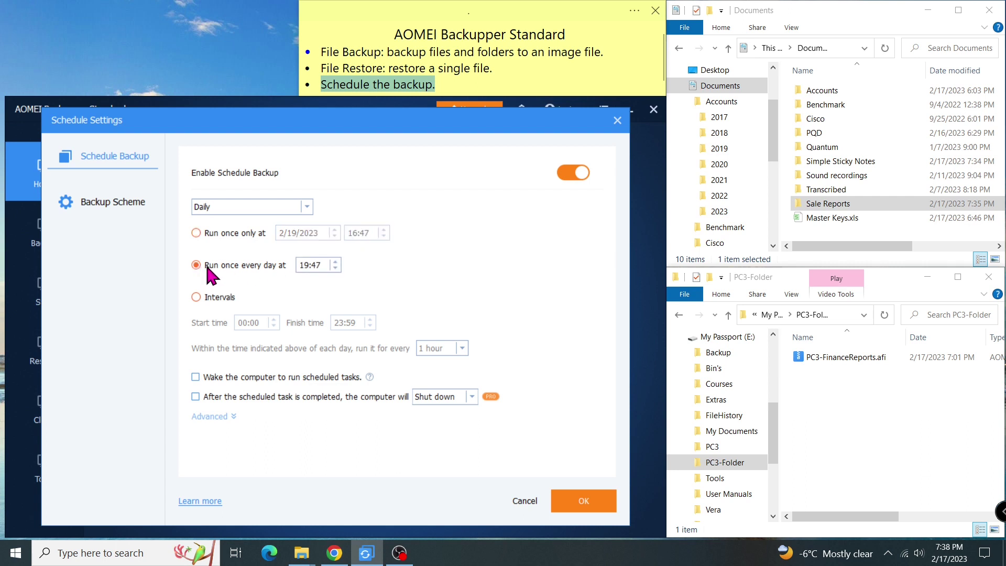
{"action": "left_click", "coordinate": [335, 268]}
{"action": "left_click", "coordinate": [335, 269]}
{"action": "left_click", "coordinate": [197, 297]}
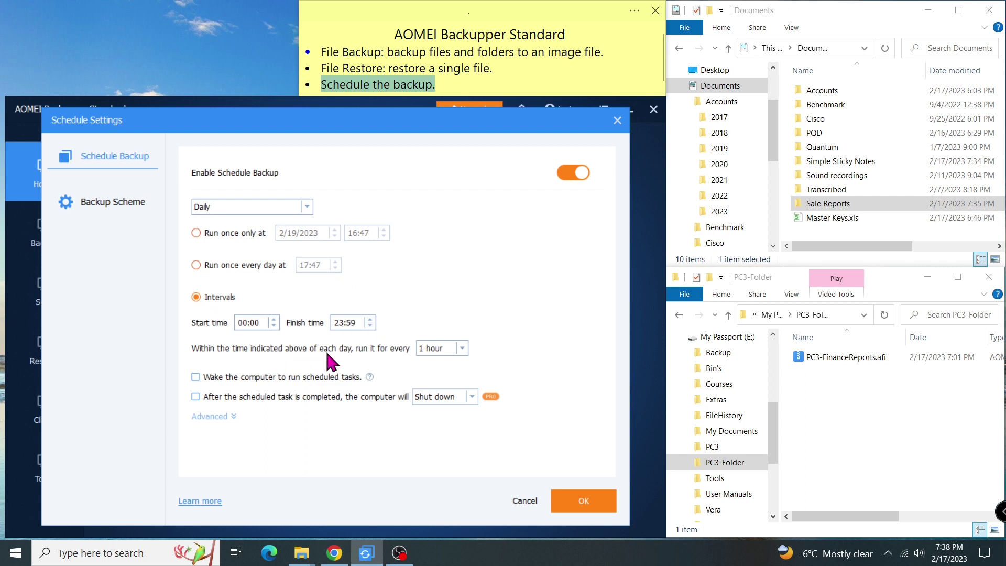
{"action": "left_click", "coordinate": [463, 349]}
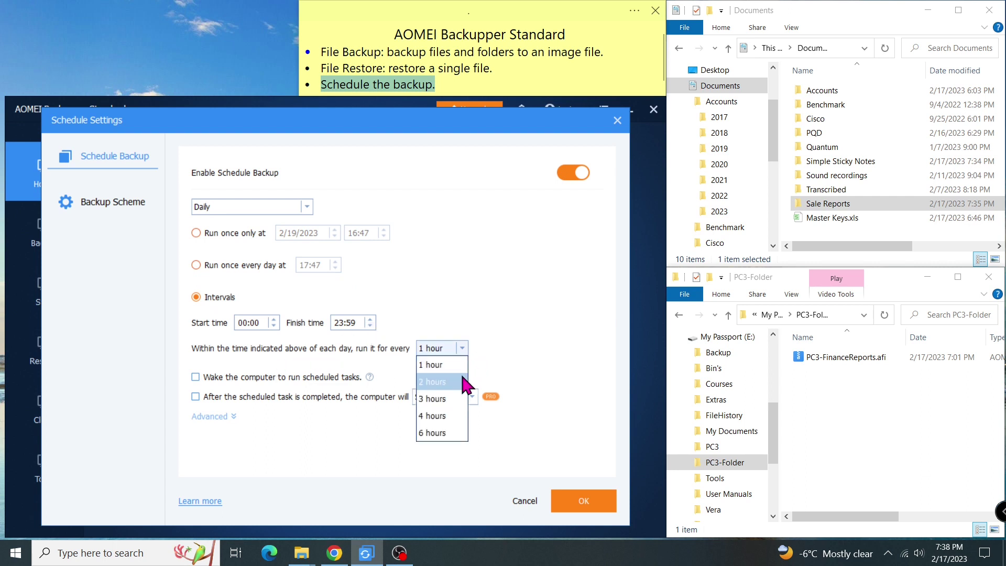
{"action": "left_click", "coordinate": [456, 367]}
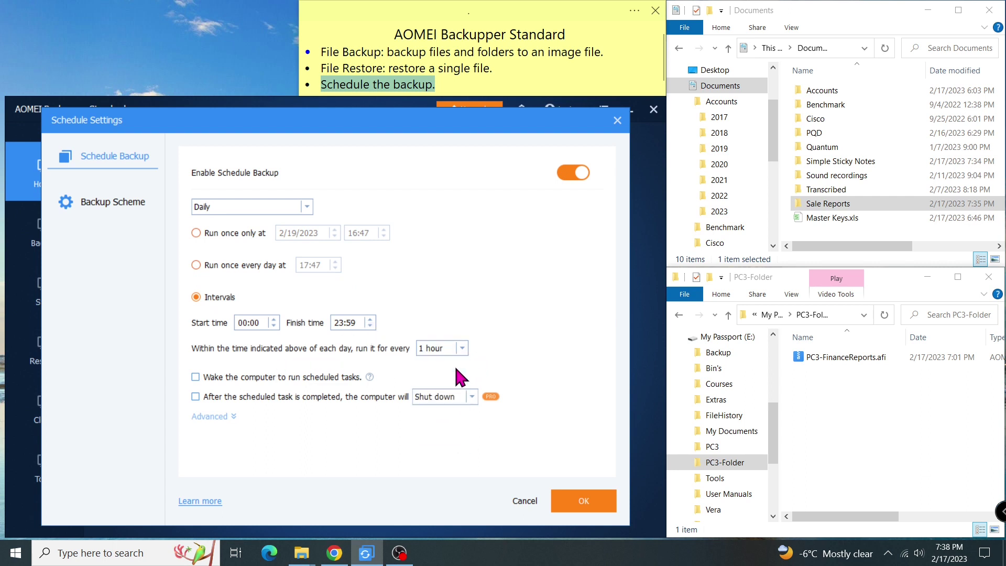
- Turn on waking the computer and shutting down after each run, and expand the advanced options
{"action": "left_click", "coordinate": [195, 377]}
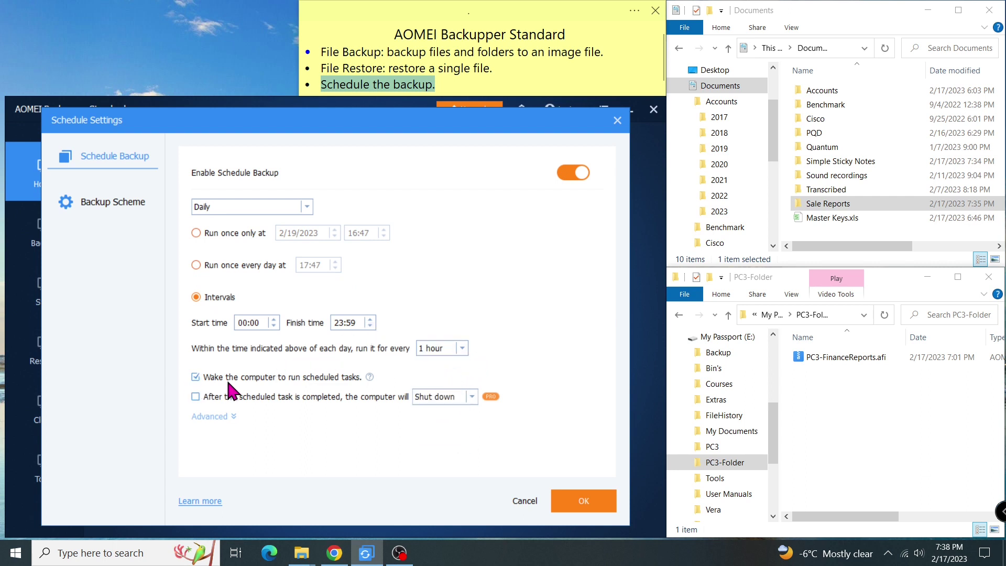
{"action": "left_click", "coordinate": [195, 396]}
{"action": "mouse_move", "coordinate": [482, 396]}
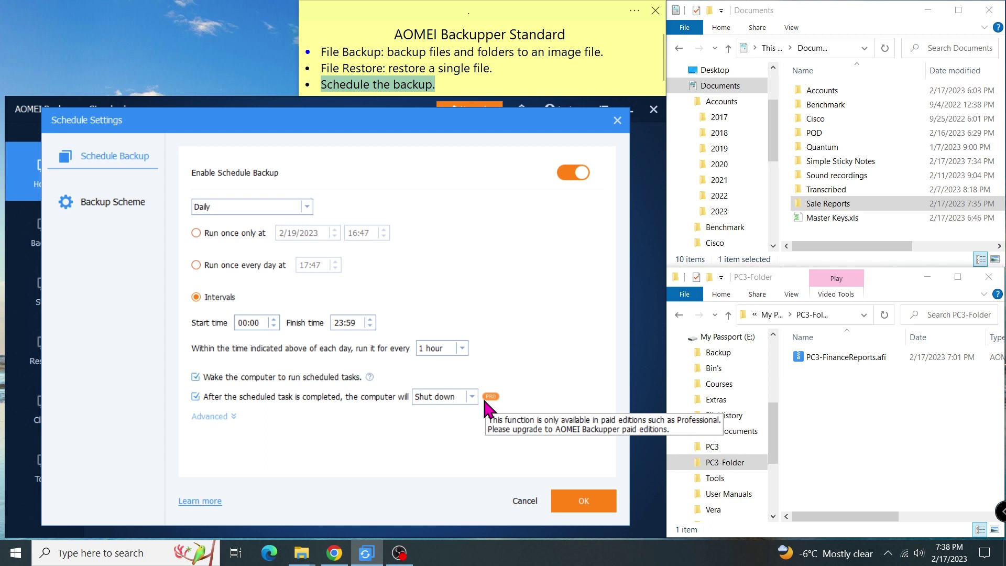
{"action": "left_click", "coordinate": [195, 418]}
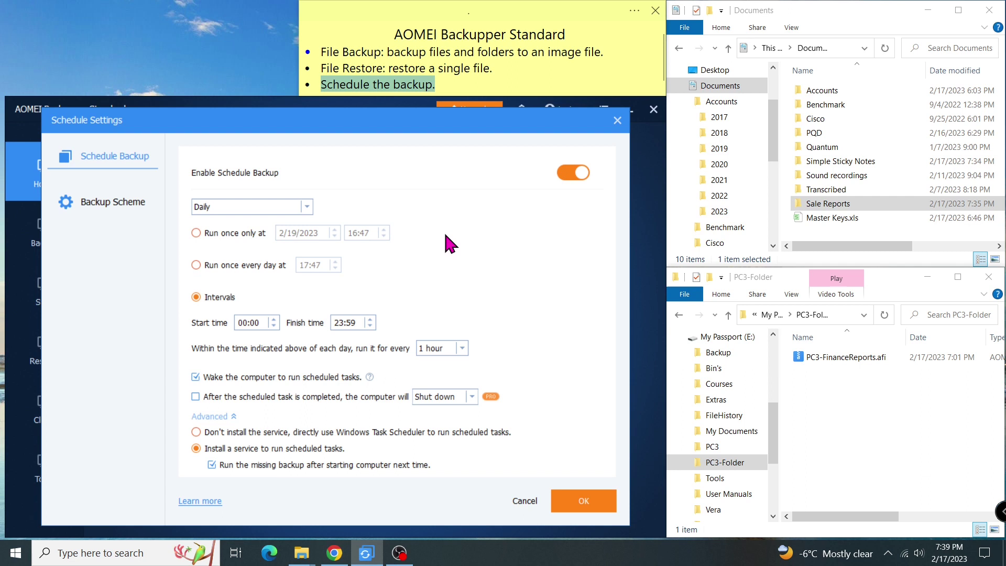
{"action": "left_click", "coordinate": [307, 206]}
- Set a weekly Monday schedule at hour 16 with computer wake-up enabled
{"action": "left_click", "coordinate": [294, 240]}
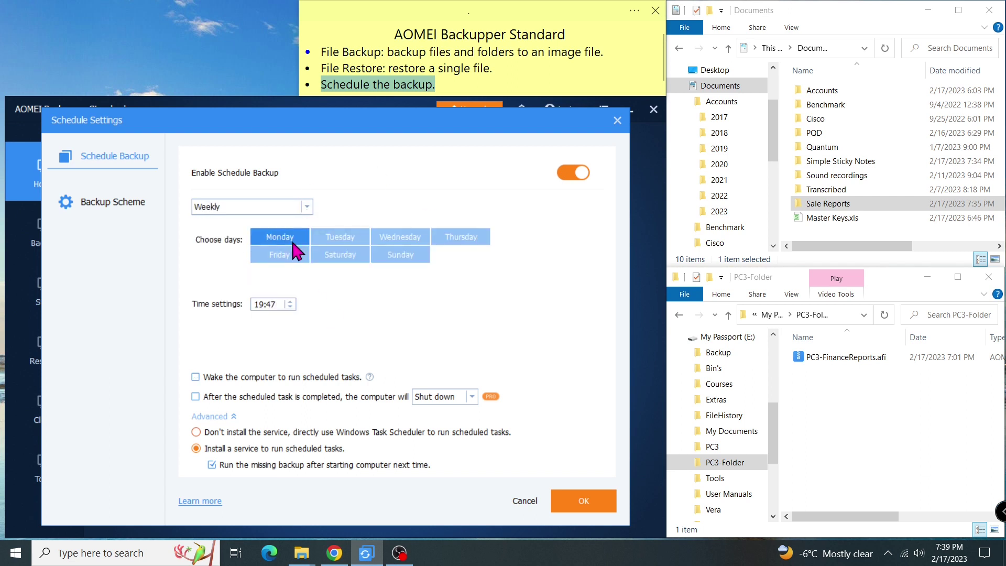
{"action": "left_click", "coordinate": [293, 242]}
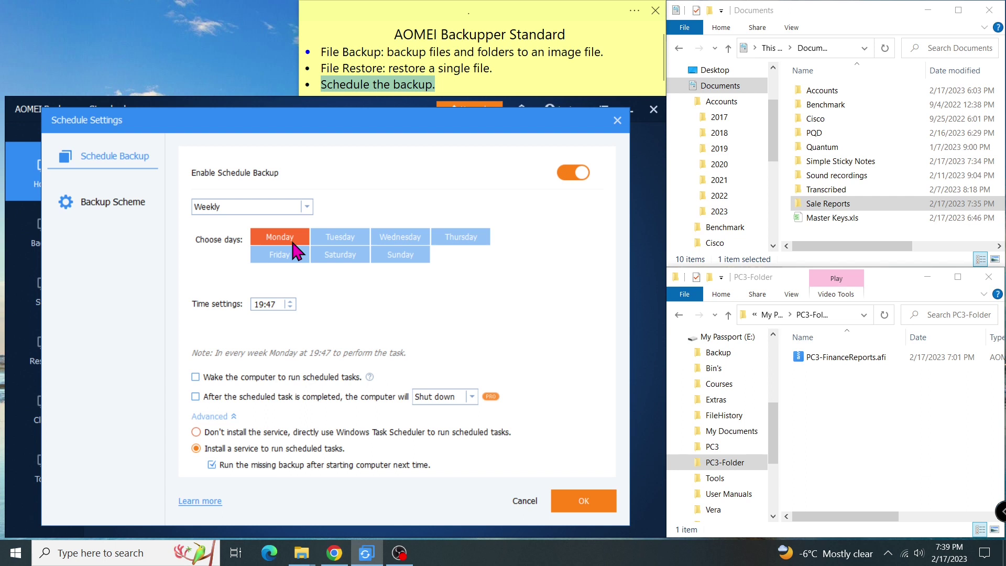
{"action": "left_click", "coordinate": [259, 304]}
{"action": "left_click", "coordinate": [290, 306]}
{"action": "left_click", "coordinate": [290, 305]}
{"action": "left_click", "coordinate": [290, 306]}
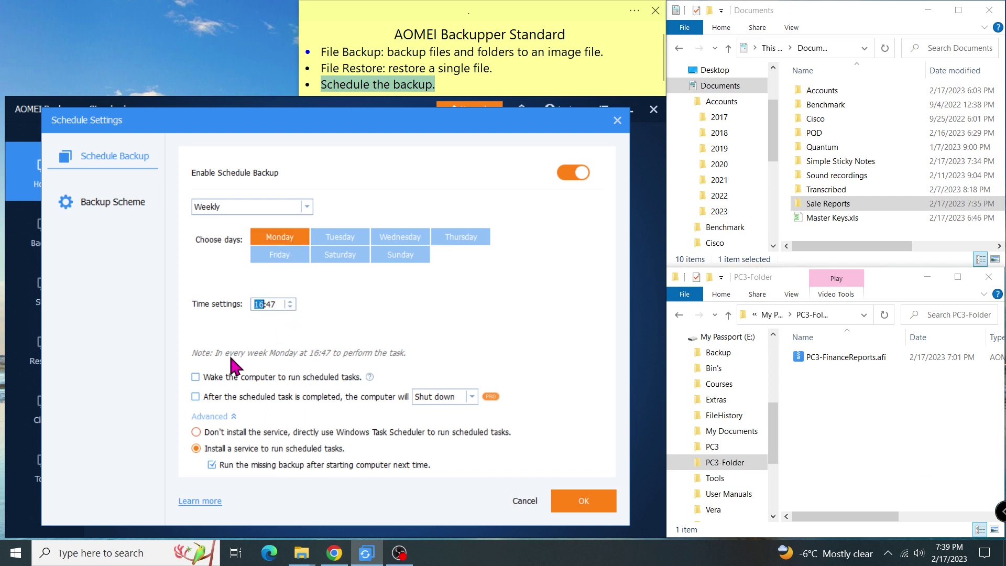
{"action": "left_click", "coordinate": [195, 376]}
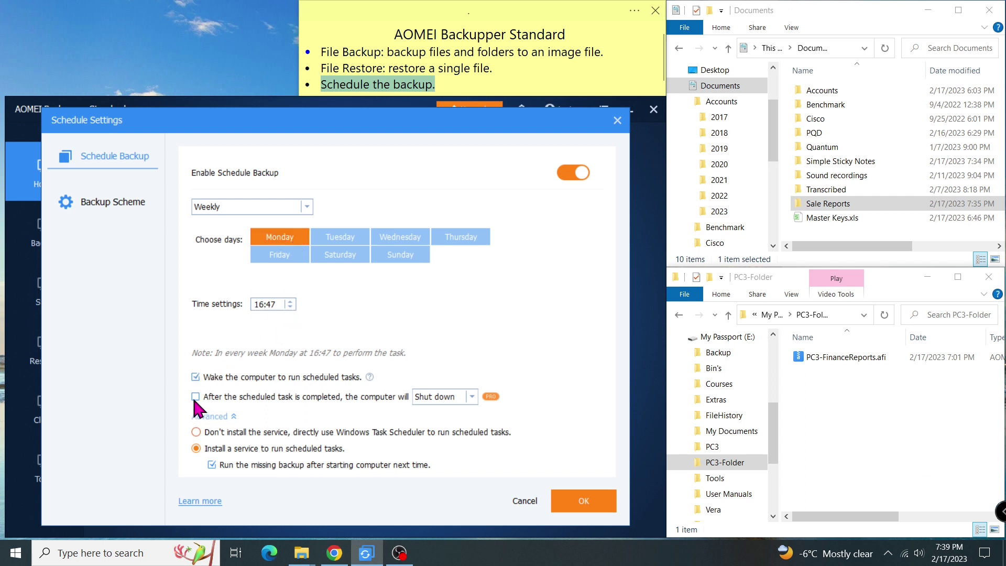
- Switch to Monthly on days 2, 4, 6, 9, 11, 13, 16, 18, 20, 23, 25 and 27
{"action": "left_click", "coordinate": [304, 206]}
{"action": "left_click", "coordinate": [256, 255]}
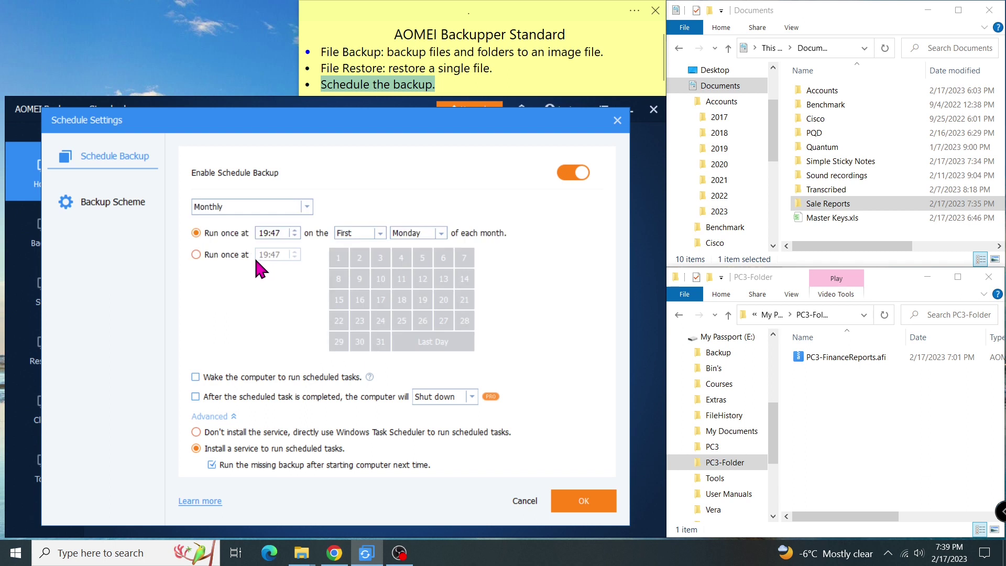
{"action": "left_click", "coordinate": [196, 254]}
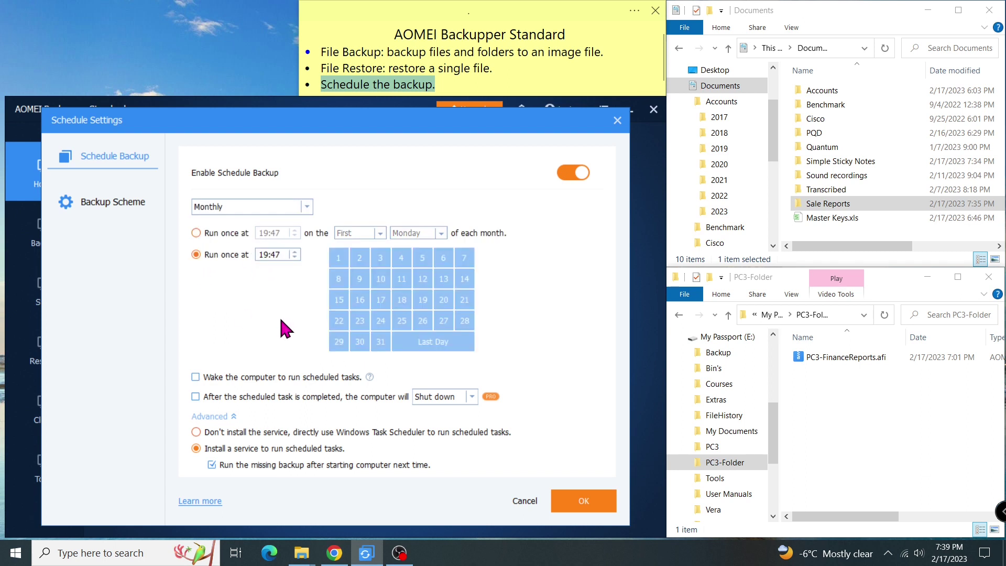
{"action": "left_click_drag", "start_coordinate": [360, 259], "coordinate": [369, 330]}
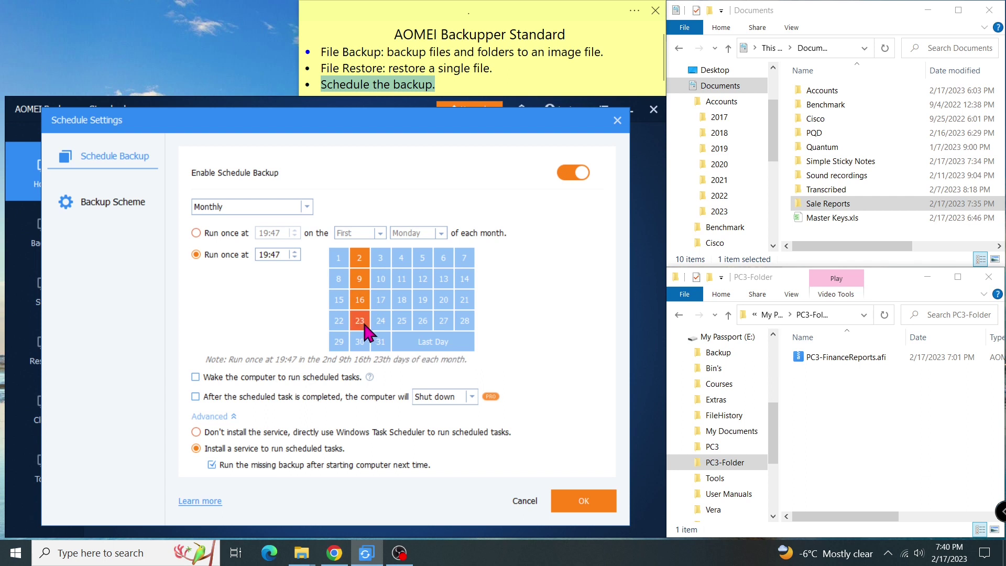
{"action": "left_click_drag", "start_coordinate": [444, 257], "coordinate": [446, 328]}
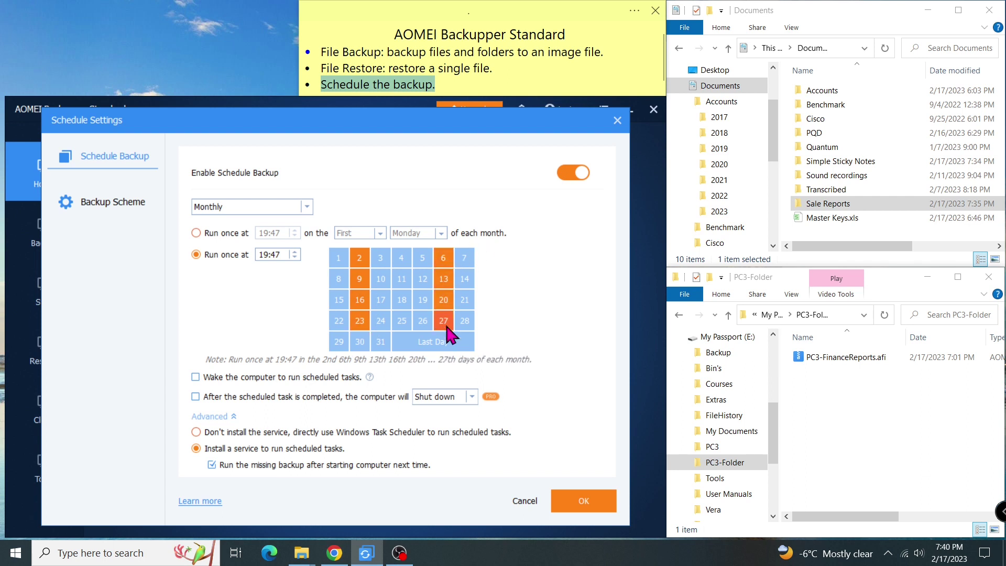
{"action": "left_click_drag", "start_coordinate": [401, 258], "coordinate": [404, 325]}
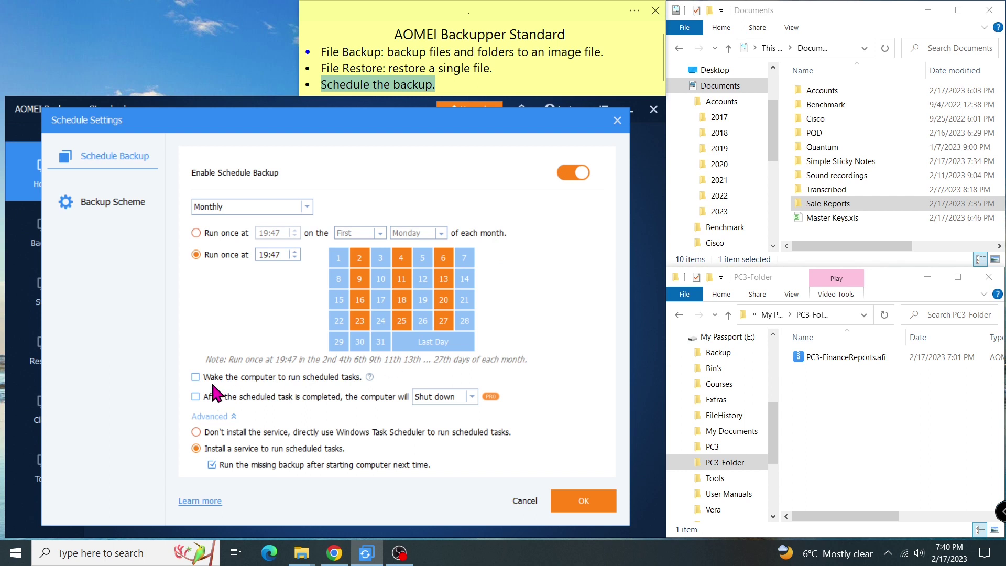
{"action": "left_click", "coordinate": [599, 511]}
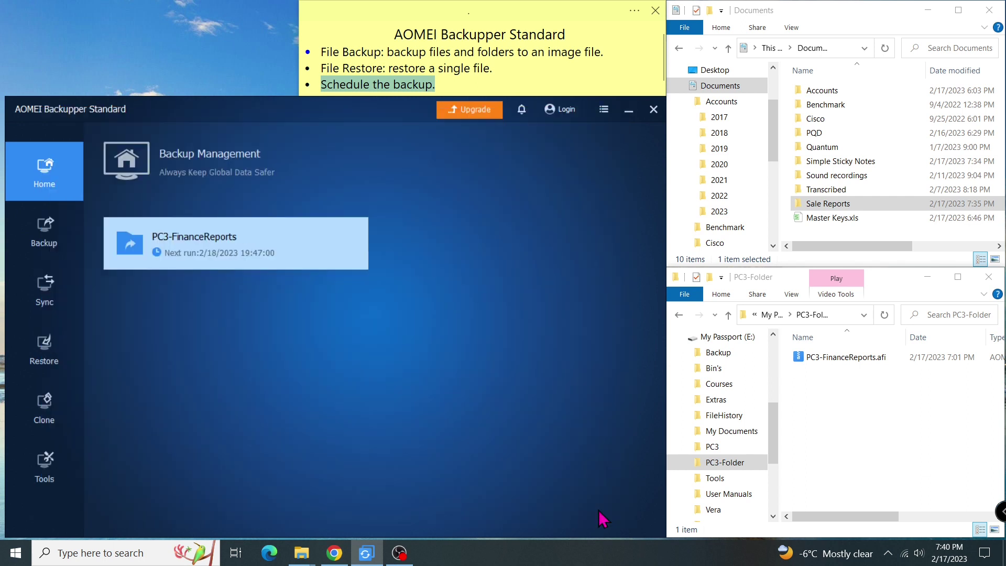